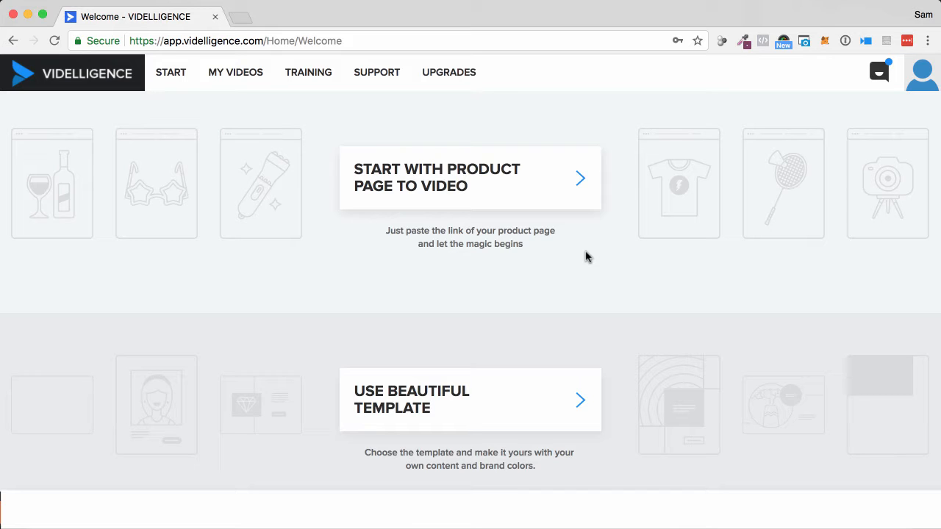
- Open the ready-made video template gallery and look through the Ecom templates
scroll(586, 256, "down", 2)
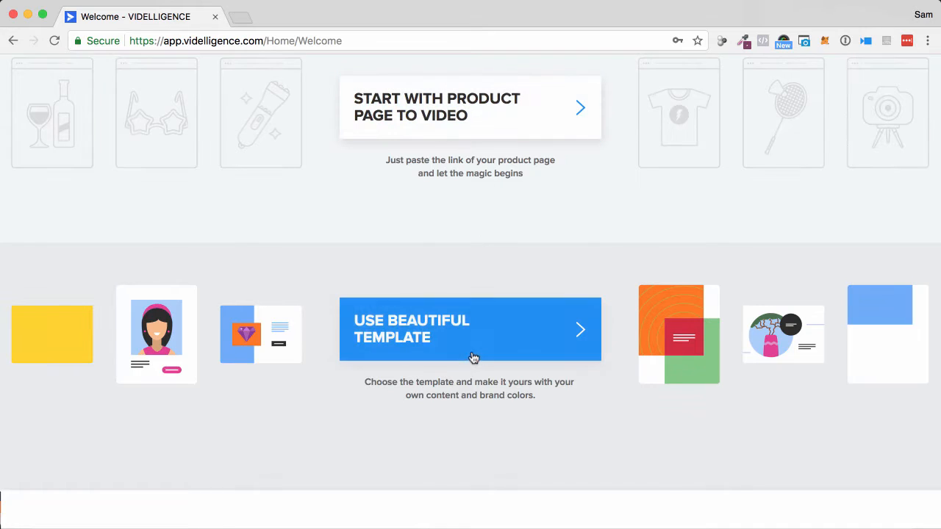
left_click(464, 335)
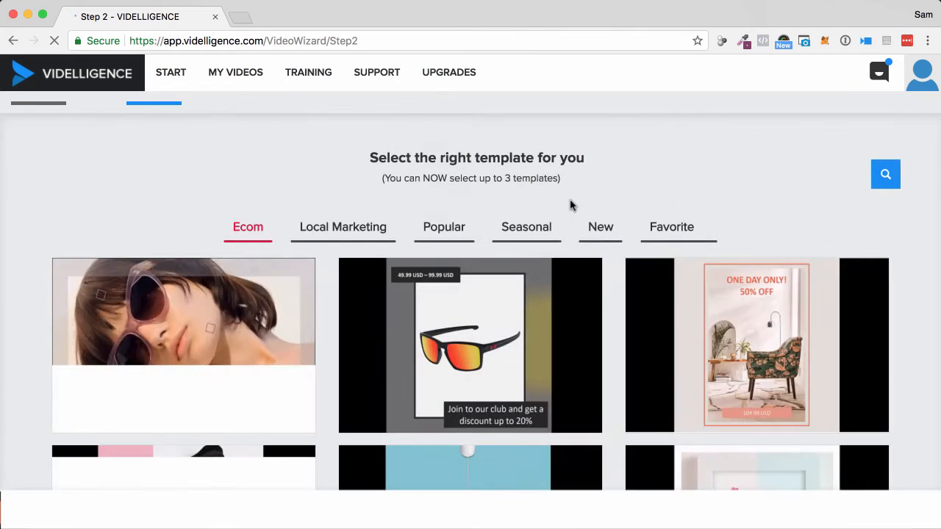
scroll(586, 210, "down", 5)
scroll(586, 212, "down", 3)
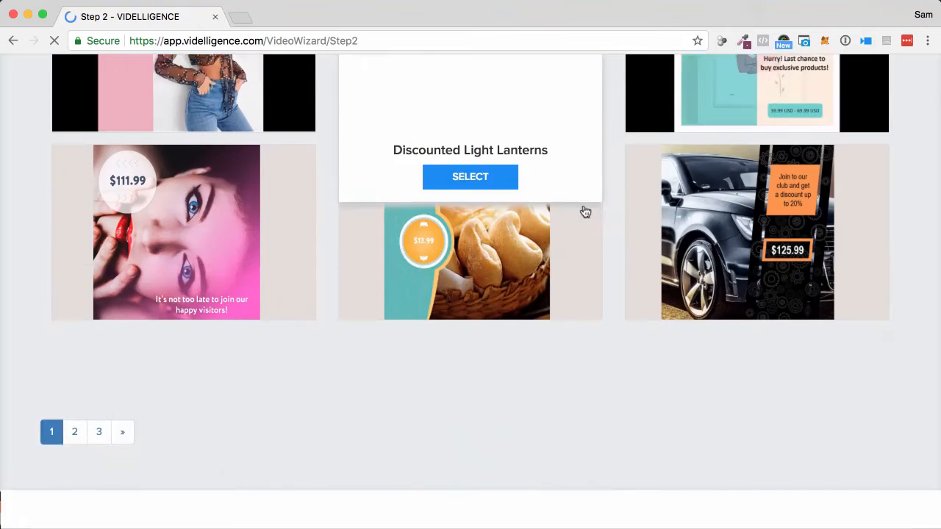
scroll(586, 211, "up", 7)
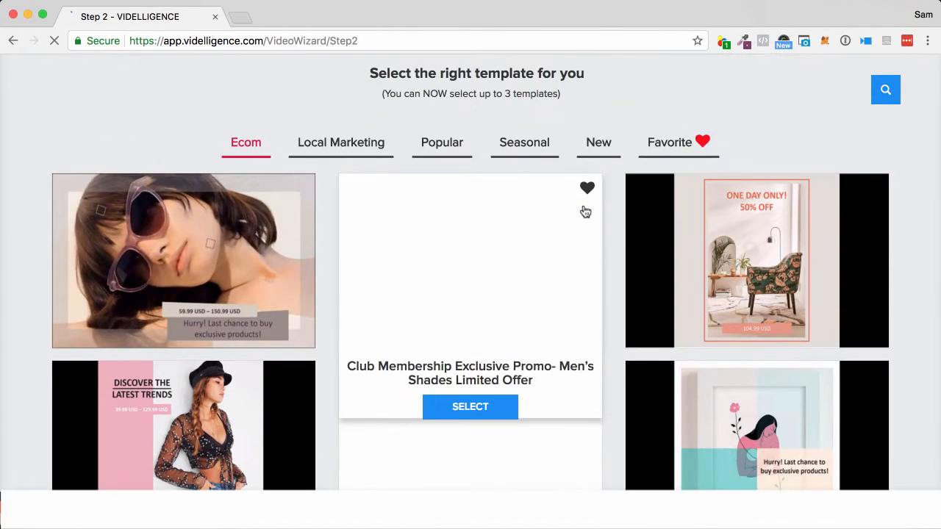
scroll(586, 211, "up", 1)
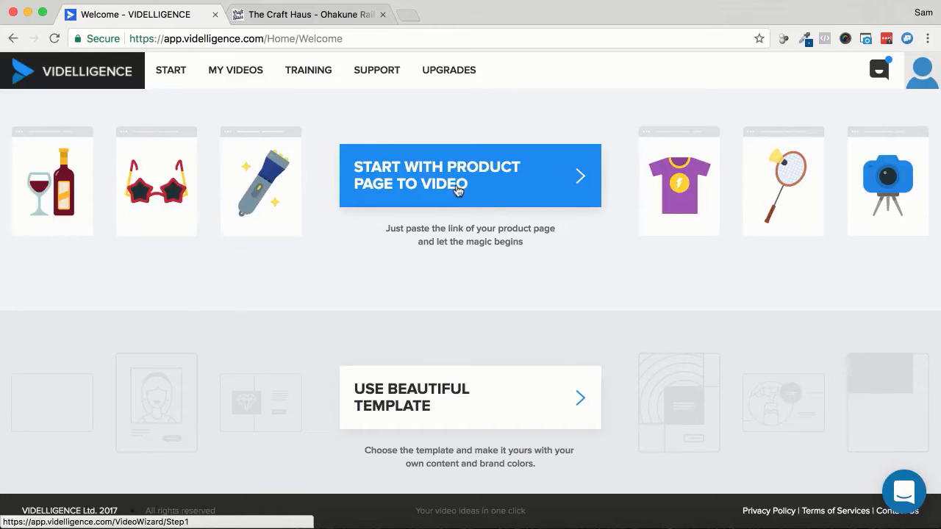
- Start a product-page-to-video project and switch to The Craft Haus shop to browse its home page for a product
left_click(461, 183)
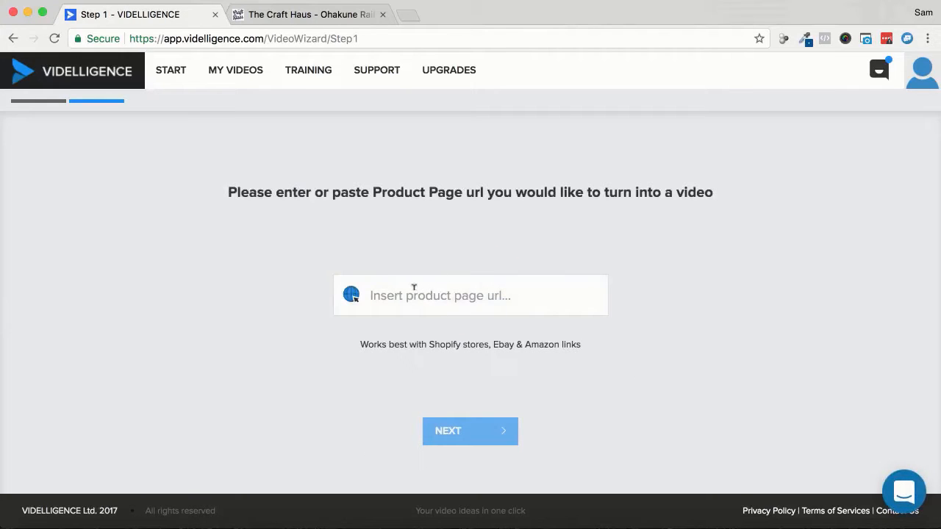
left_click(326, 15)
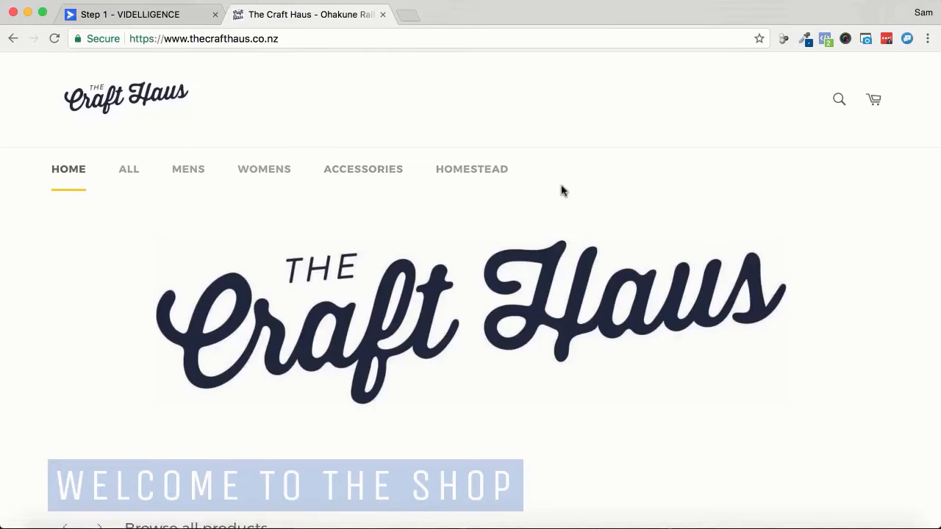
scroll(562, 190, "down", 5)
scroll(563, 190, "down", 2)
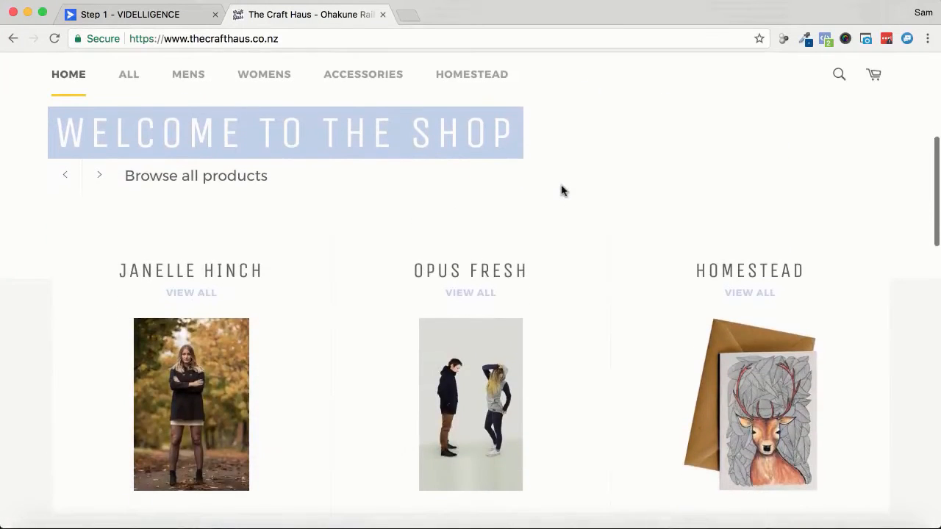
scroll(562, 191, "down", 10)
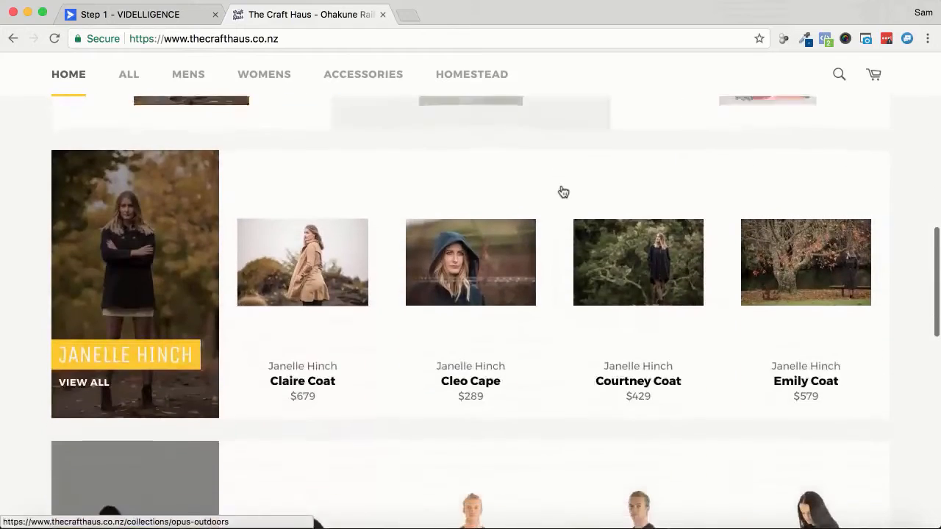
scroll(563, 191, "up", 12)
scroll(563, 191, "down", 8)
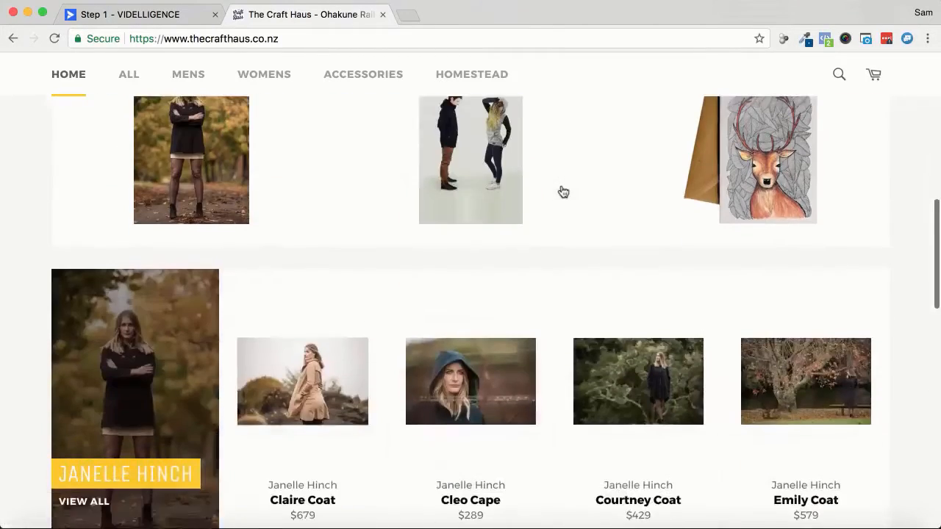
scroll(563, 192, "up", 10)
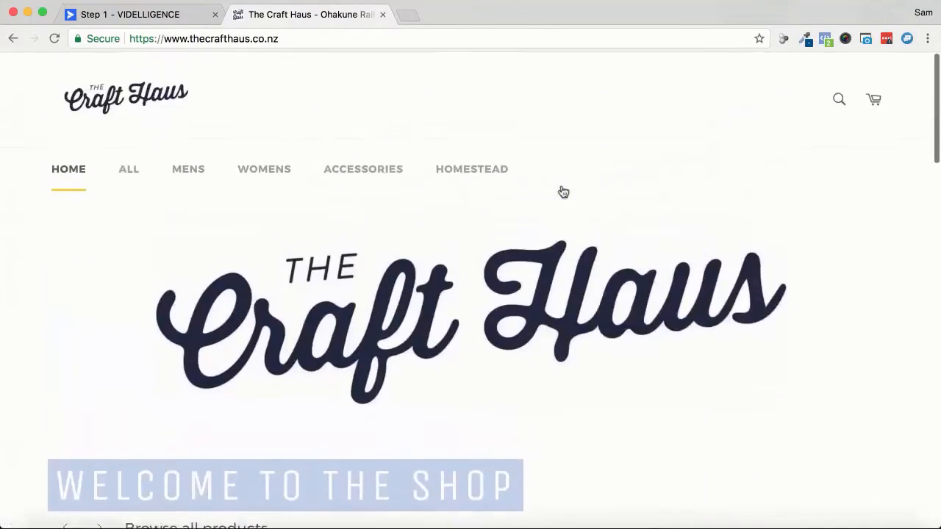
- Open the product page of The Optimus Fine from the shop's Mens collection
left_click(201, 176)
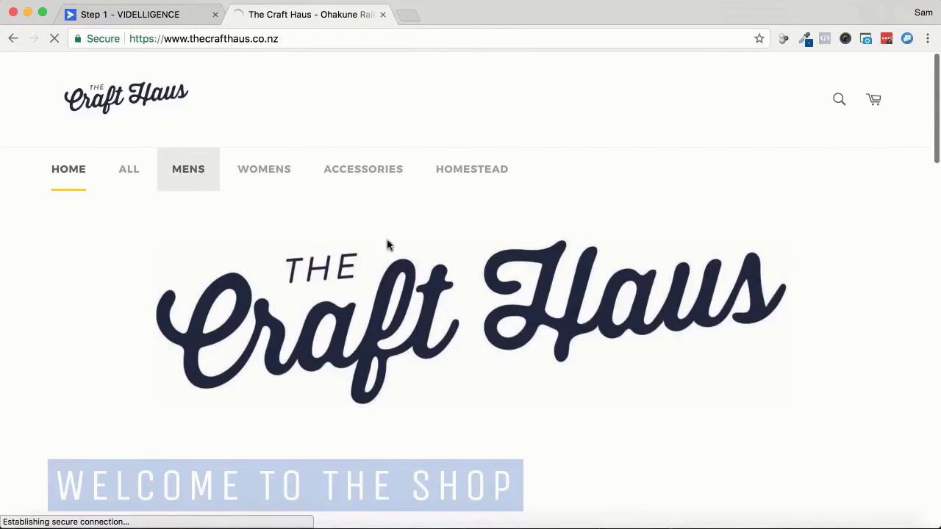
scroll(472, 265, "down", 3)
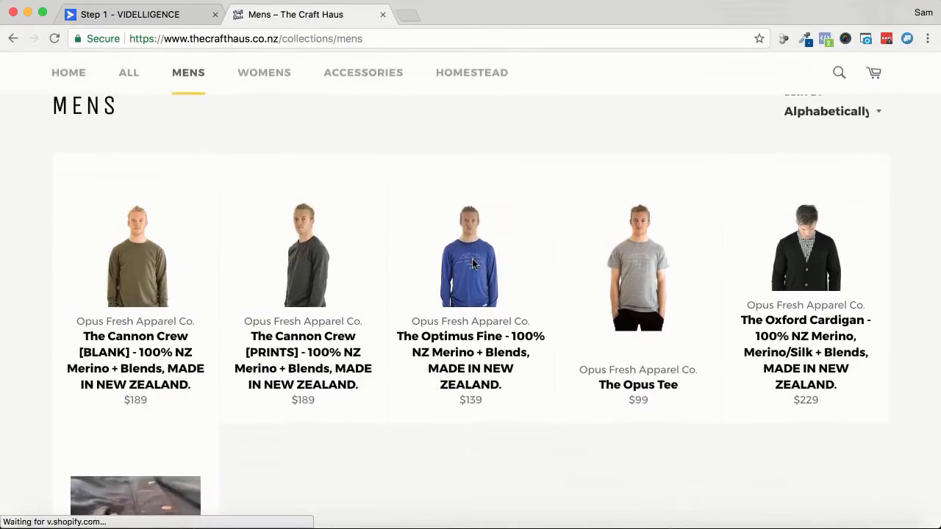
scroll(473, 263, "down", 1)
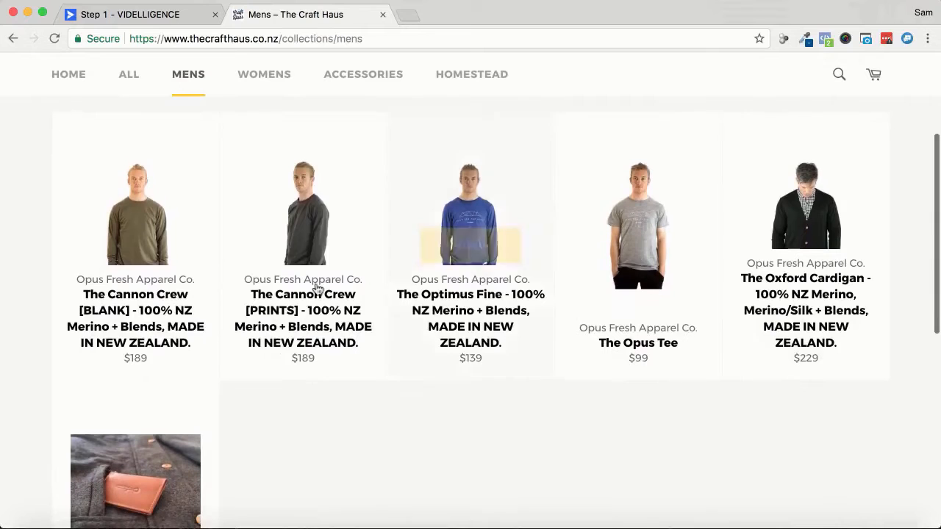
mouse_move(472, 315)
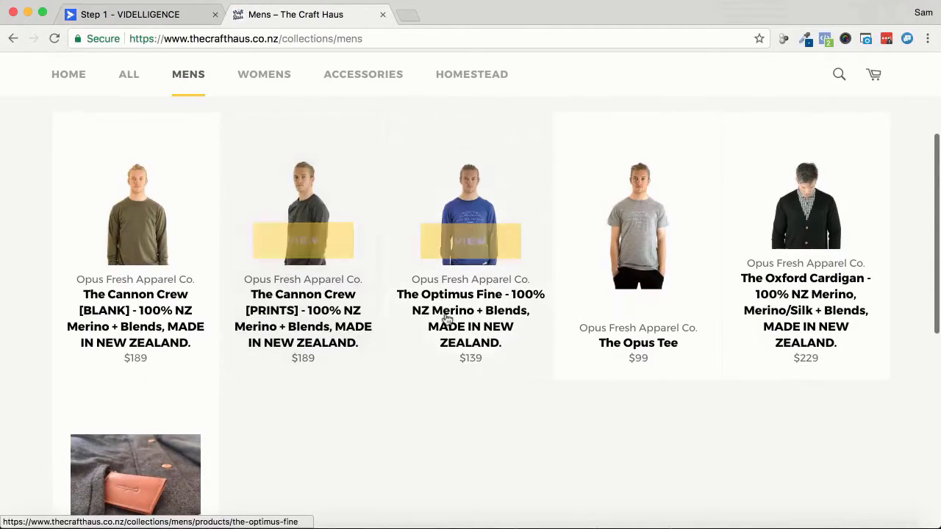
left_click(463, 235)
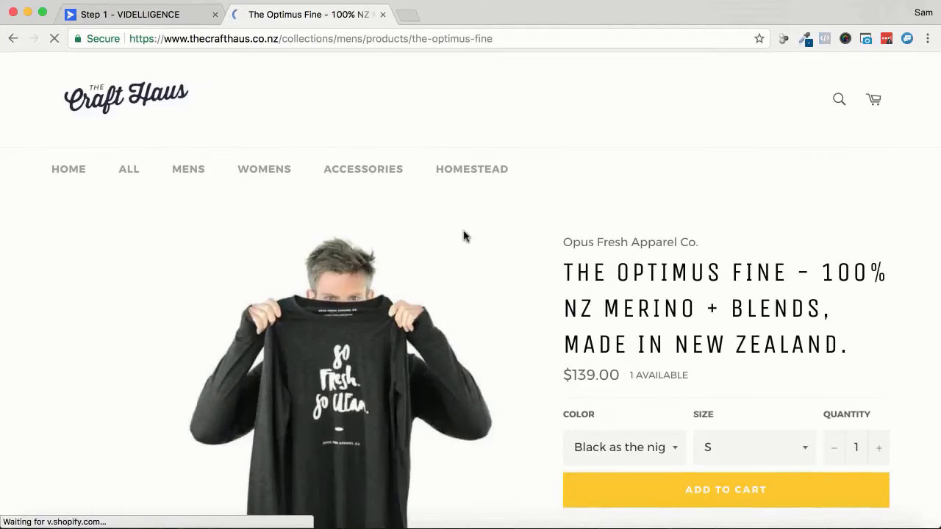
- Copy the Optimus Fine page's URL into Videlligence as the product page URL and continue to template selection
scroll(489, 236, "down", 4)
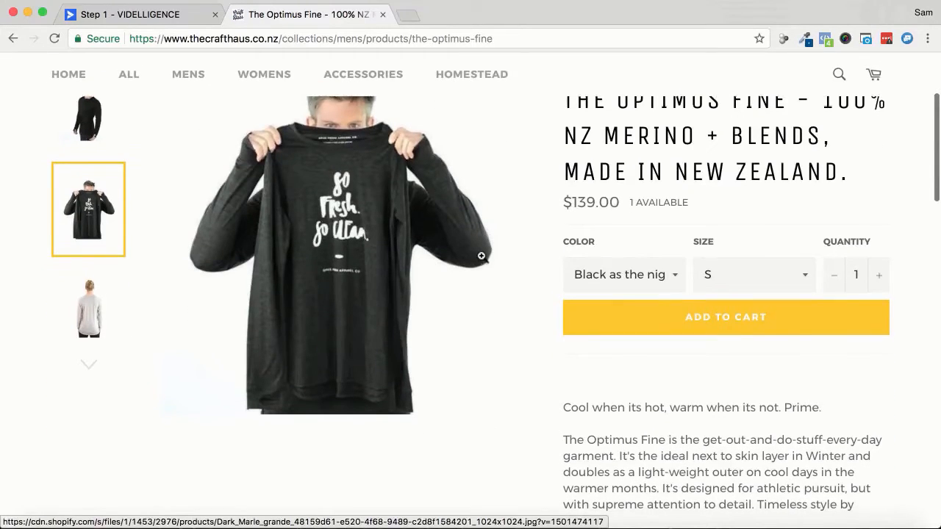
scroll(481, 256, "up", 4)
left_click(415, 39)
key("super+c")
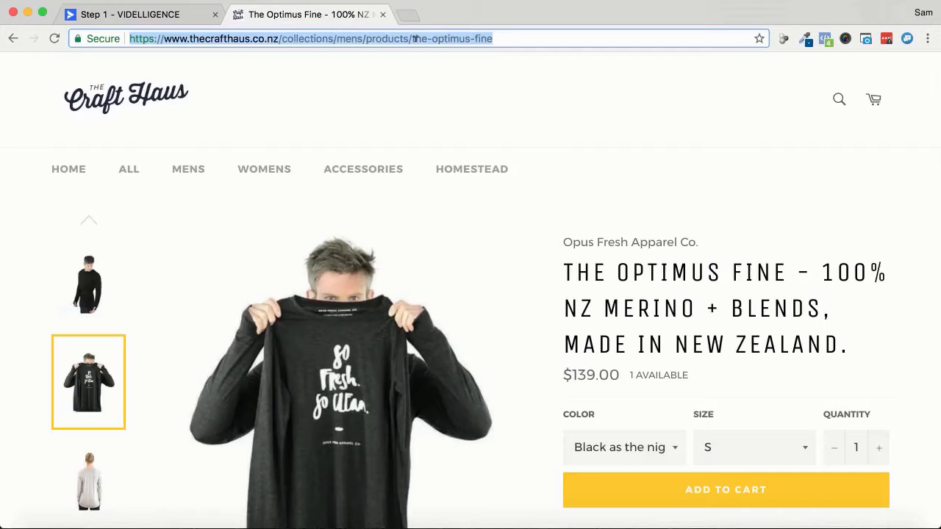
left_click(159, 12)
left_click(383, 294)
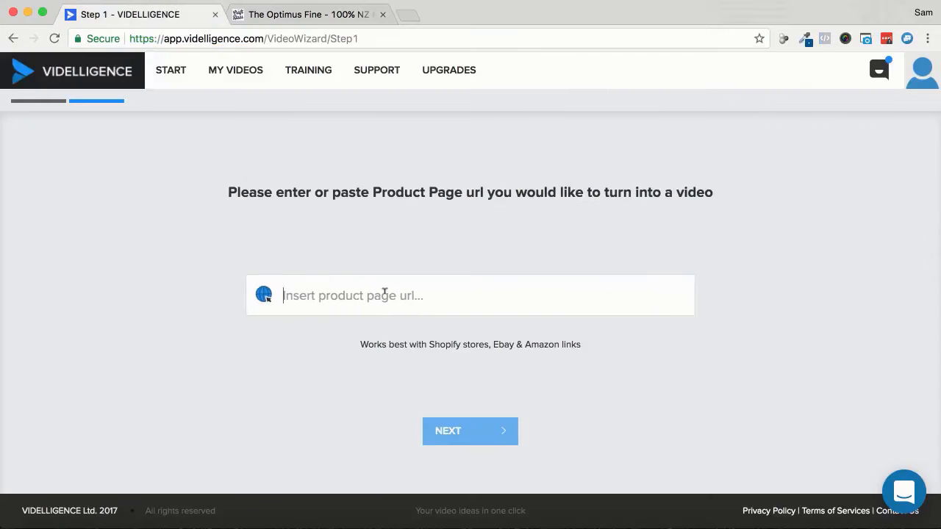
key("super+v")
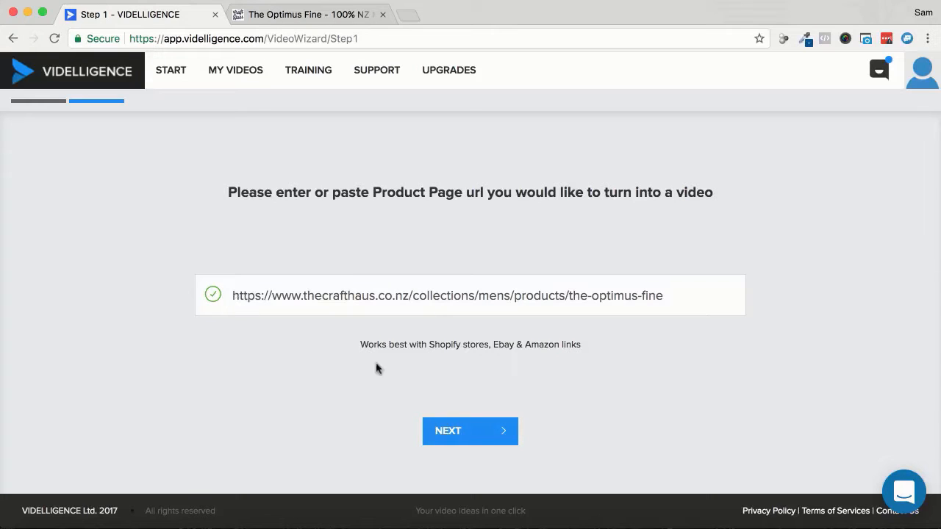
left_click(450, 436)
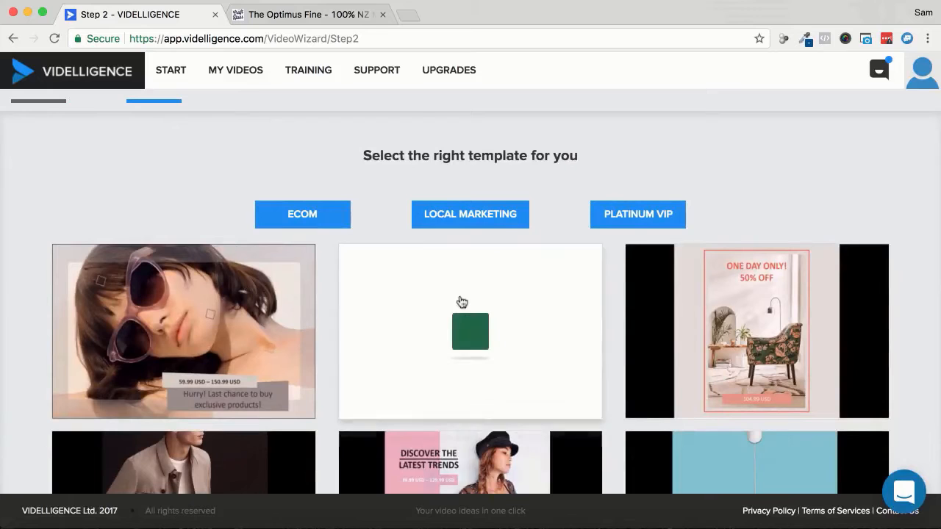
- Examine the available video templates and preview the sunglasses, sofa chair, women's fashion and sportswear designs
scroll(822, 188, "down", 2)
scroll(822, 188, "down", 1)
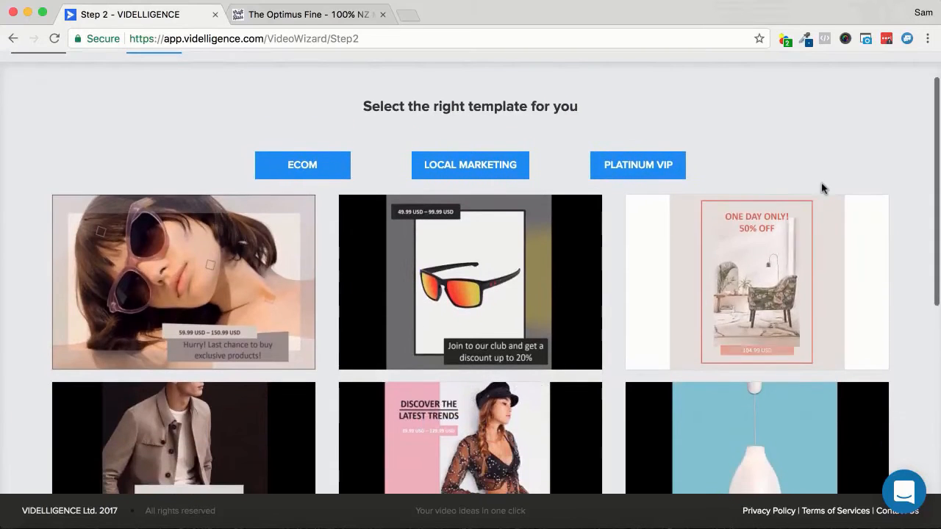
mouse_move(230, 267)
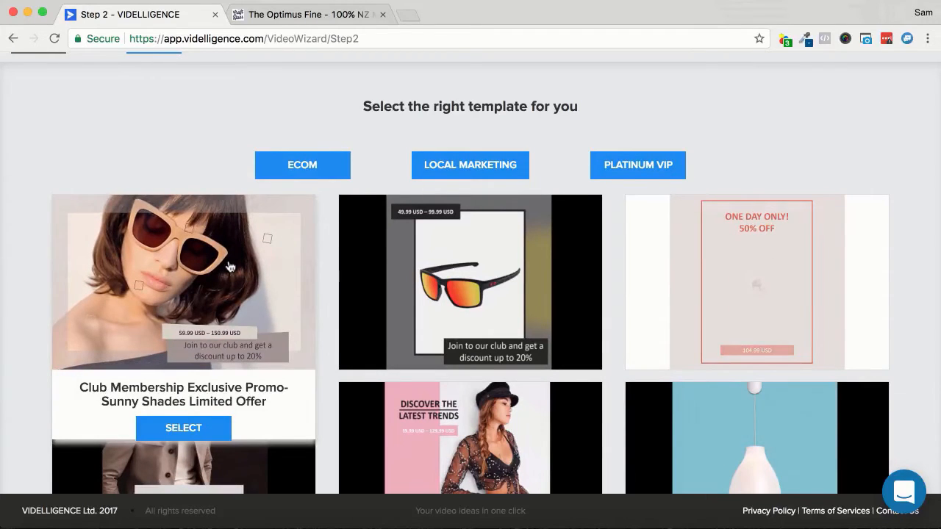
mouse_move(409, 279)
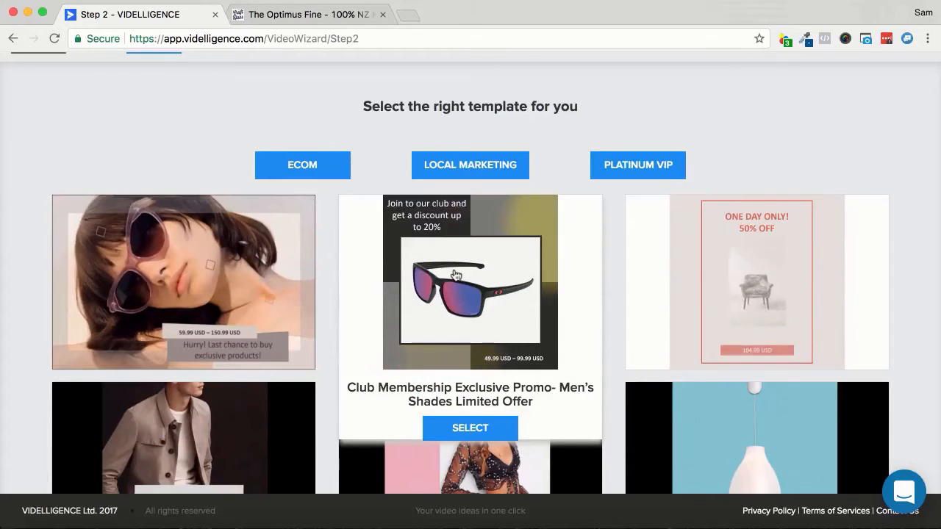
mouse_move(738, 290)
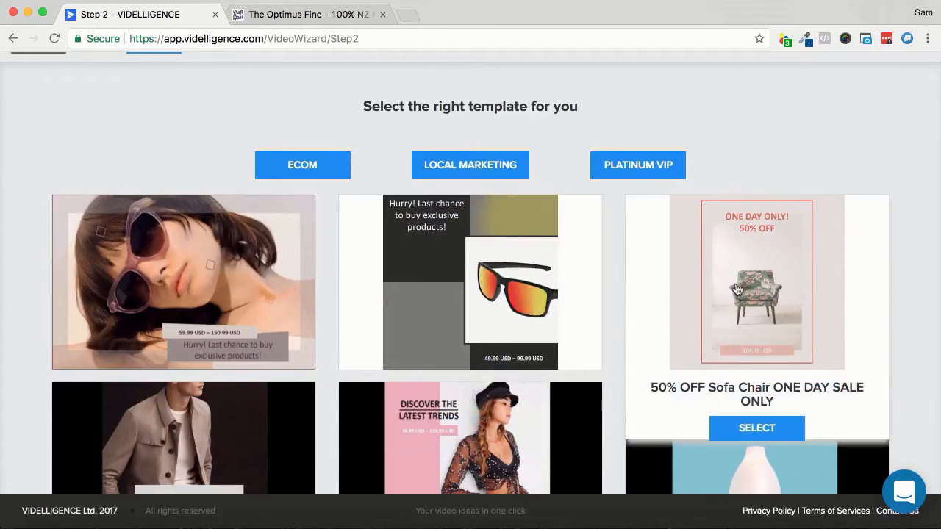
scroll(737, 290, "down", 3)
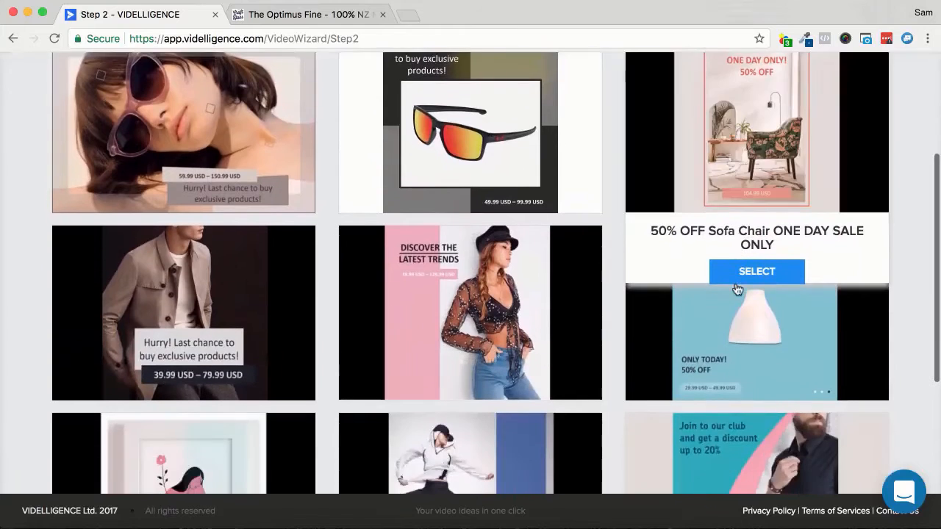
scroll(737, 289, "up", 2)
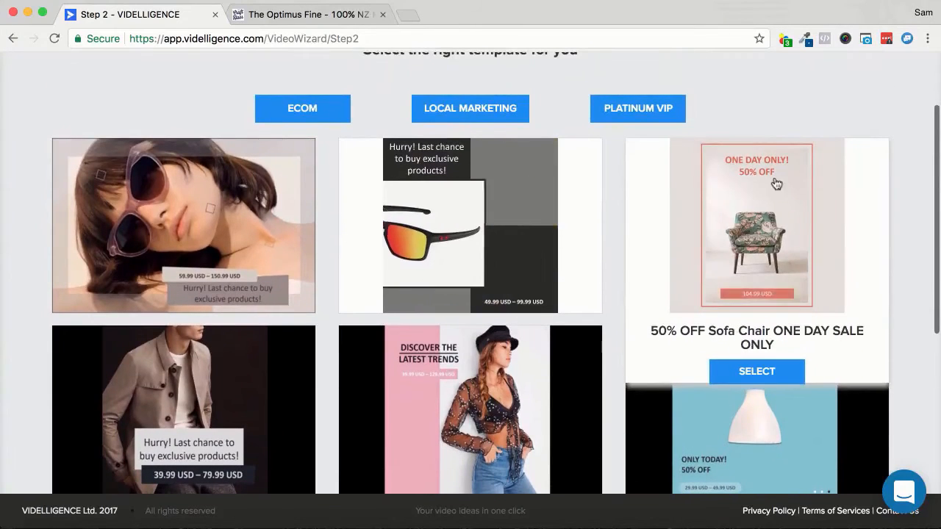
scroll(777, 184, "down", 3)
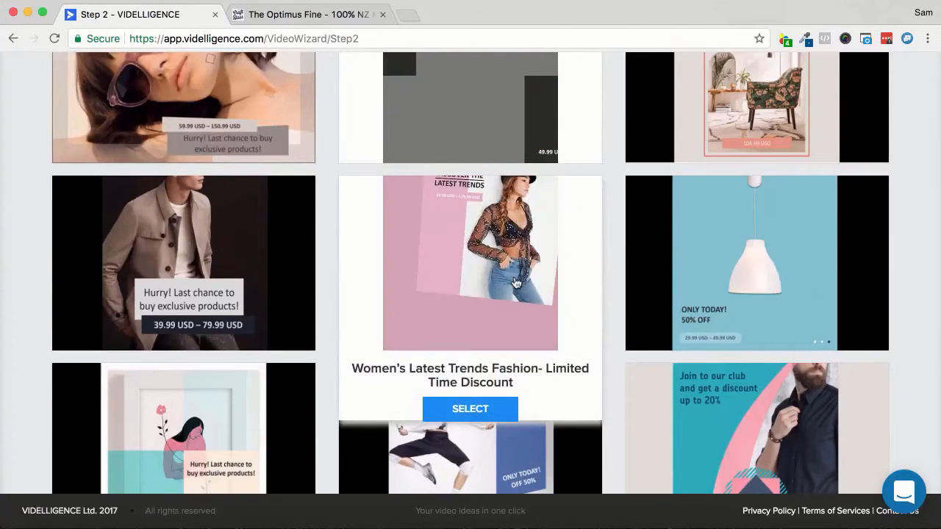
scroll(517, 284, "down", 4)
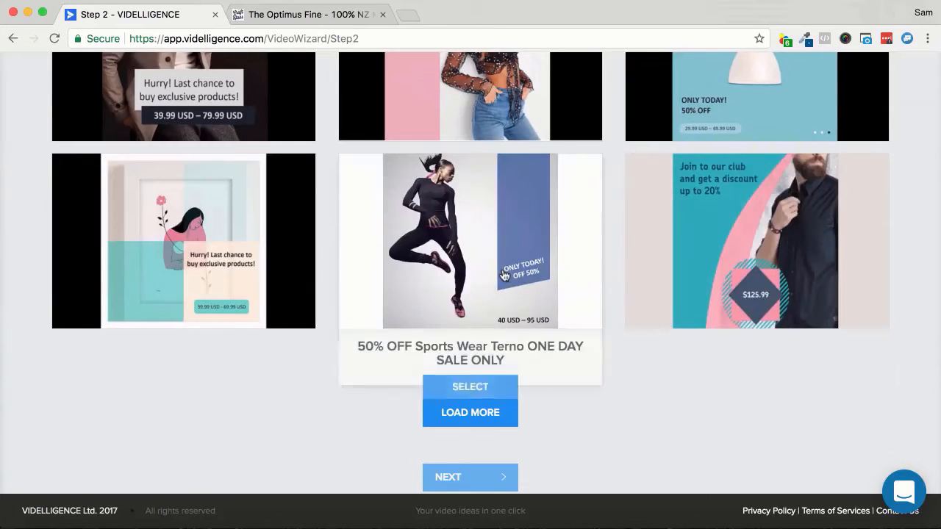
- Select the "Club Membership Exclusive Promo- Sunny Shades Limited Offer" template and continue to the text options
scroll(503, 276, "up", 8)
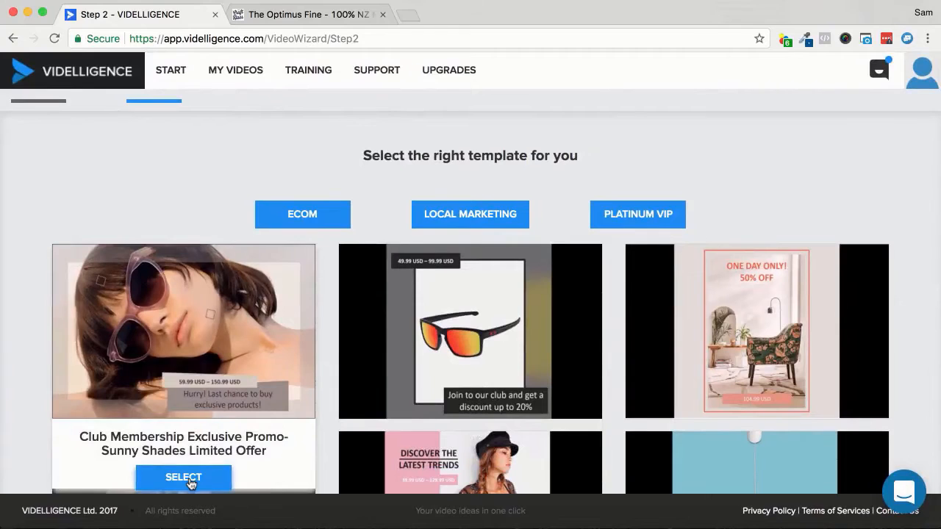
left_click(188, 480)
scroll(99, 441, "down", 8)
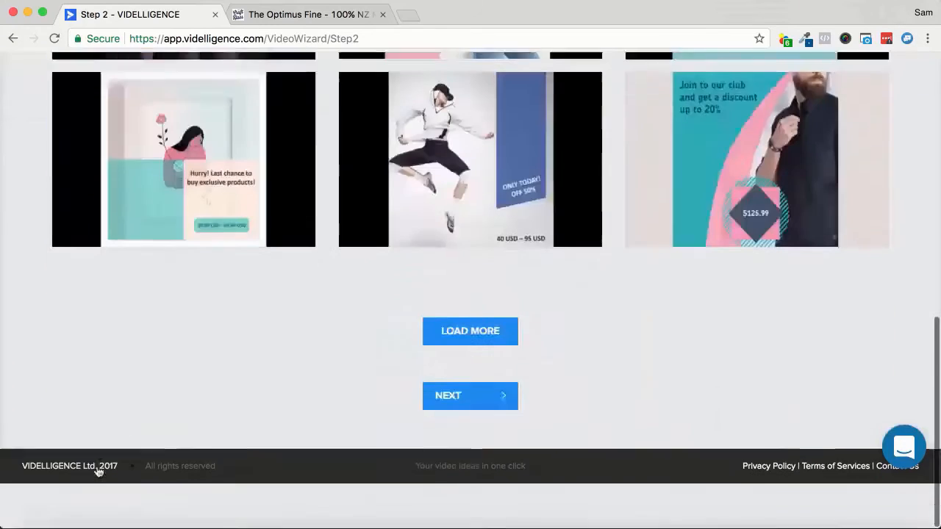
left_click(475, 446)
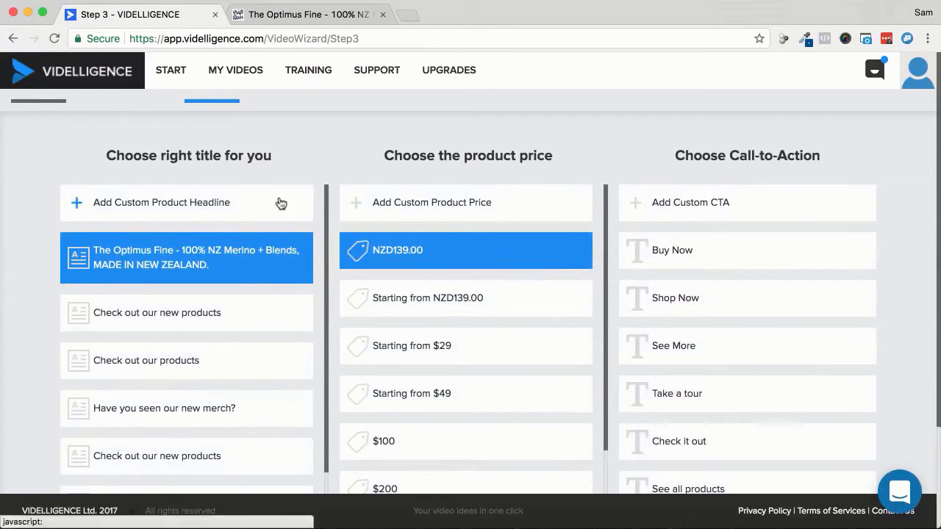
- Choose "Have you seen our new merch?" as the video's title
scroll(173, 215, "down", 1)
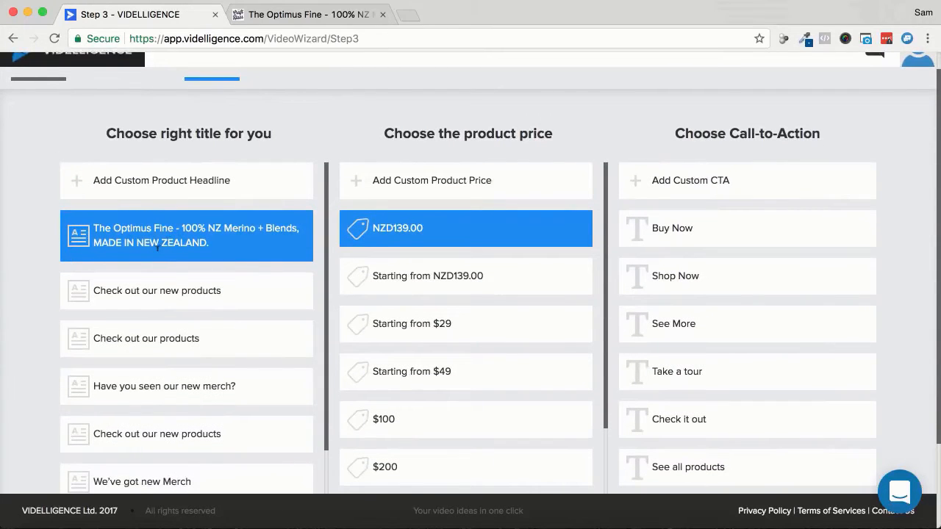
scroll(161, 320, "down", 2)
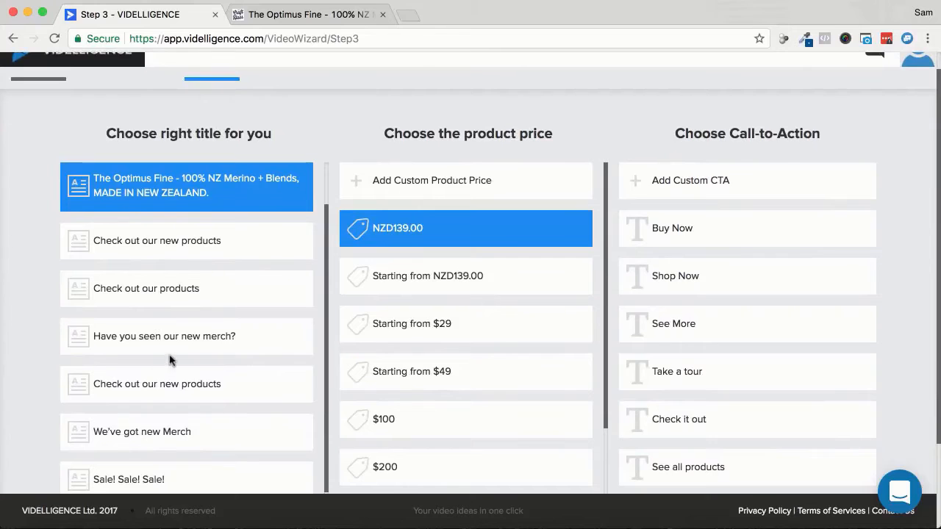
scroll(169, 361, "down", 3)
left_click(139, 257)
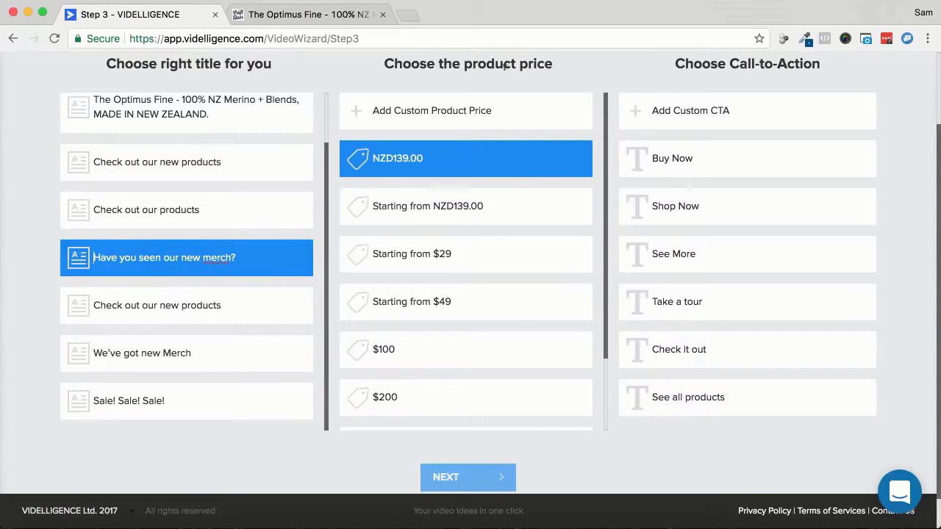
- Choose "Starting from NZD139.00" as the product price and "Shop Now" as the call-to-action, and continue to the images
left_click(448, 205)
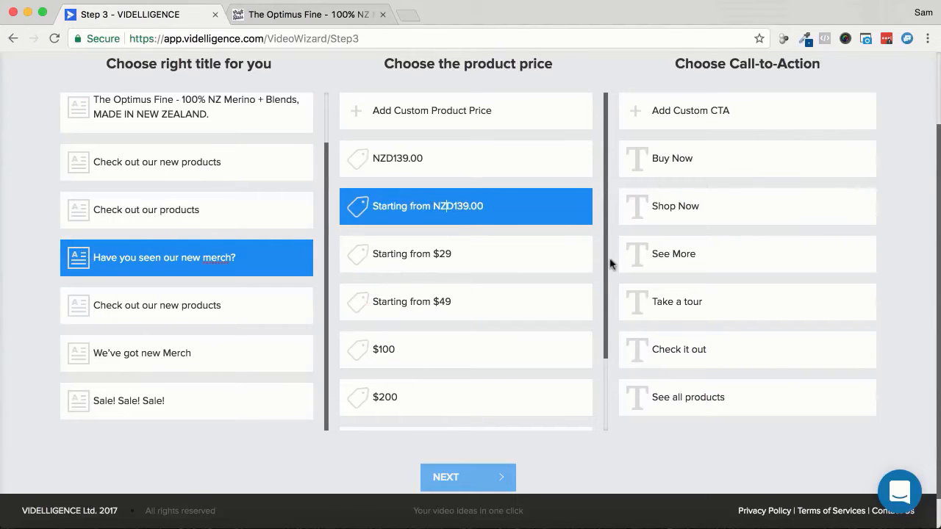
left_click(674, 206)
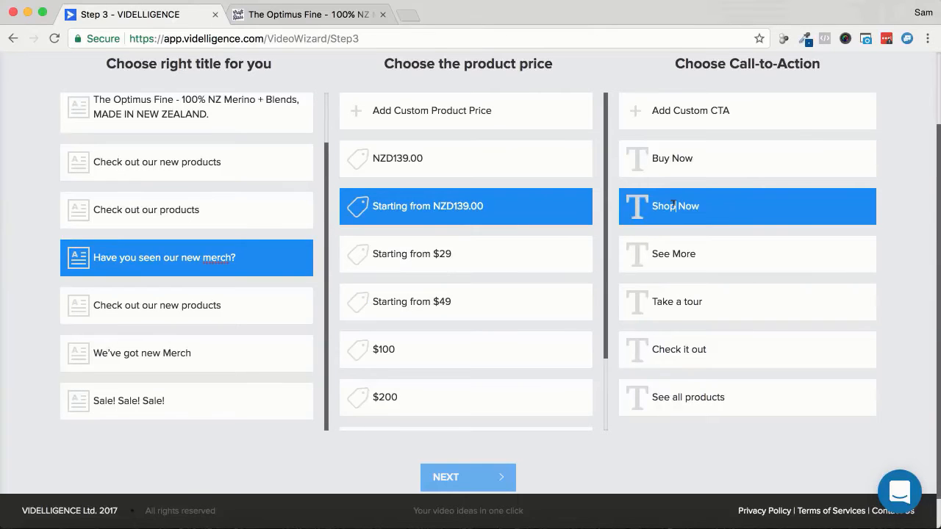
scroll(892, 232, "down", 1)
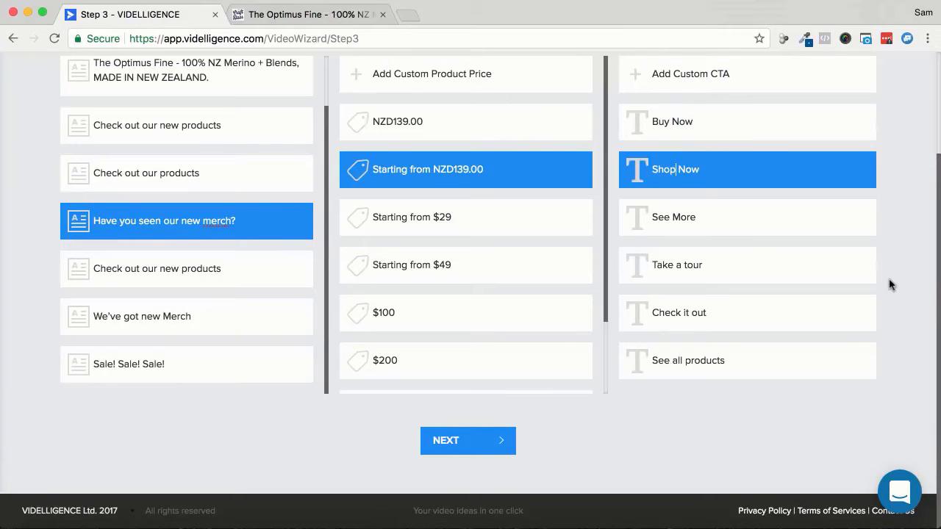
left_click(470, 447)
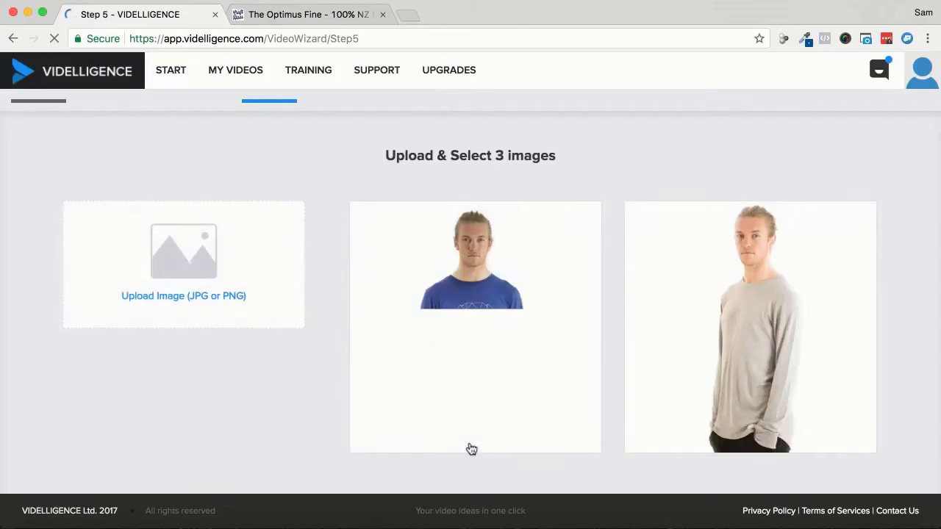
- Select the blue, grey and black shirt photos as images 1, 2 and 3 and continue to the background music
scroll(330, 334, "down", 5)
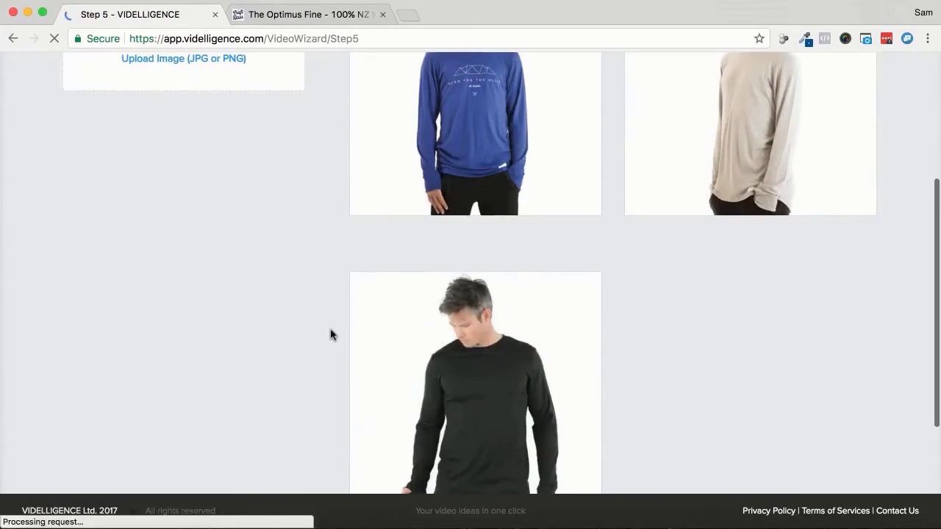
scroll(330, 334, "up", 3)
mouse_move(505, 258)
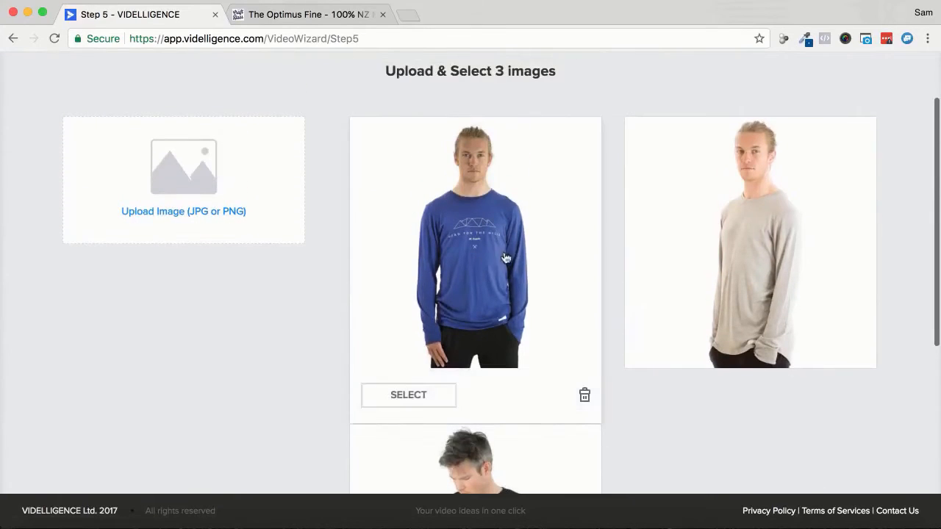
left_click(425, 395)
left_click(690, 401)
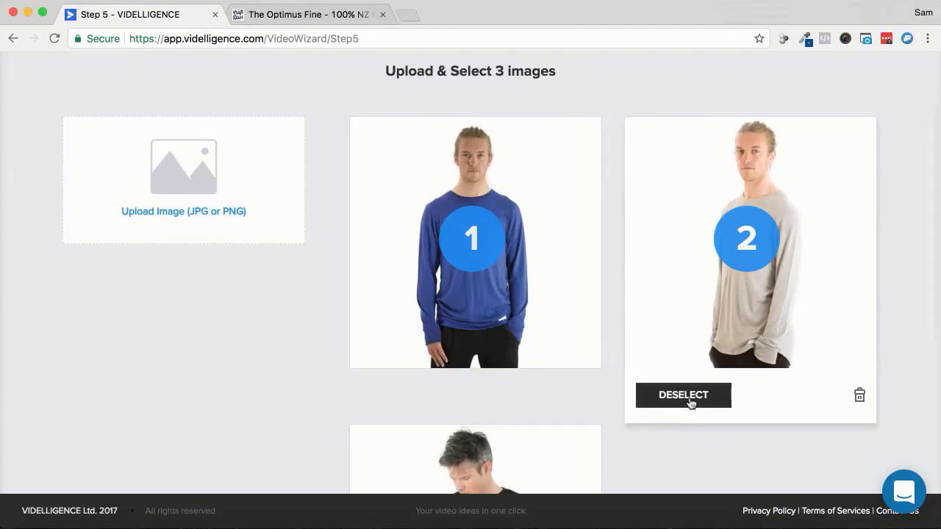
scroll(590, 436, "down", 5)
left_click(425, 388)
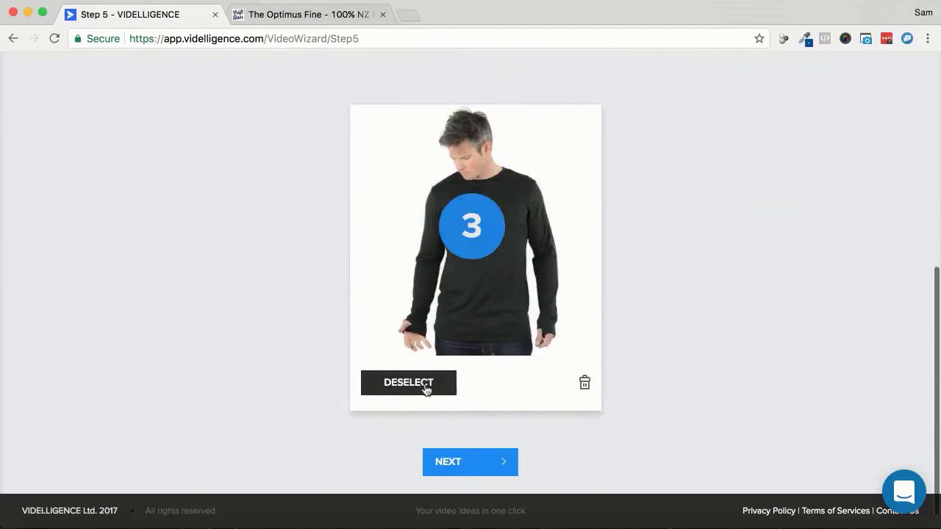
scroll(714, 356, "up", 5)
mouse_move(714, 358)
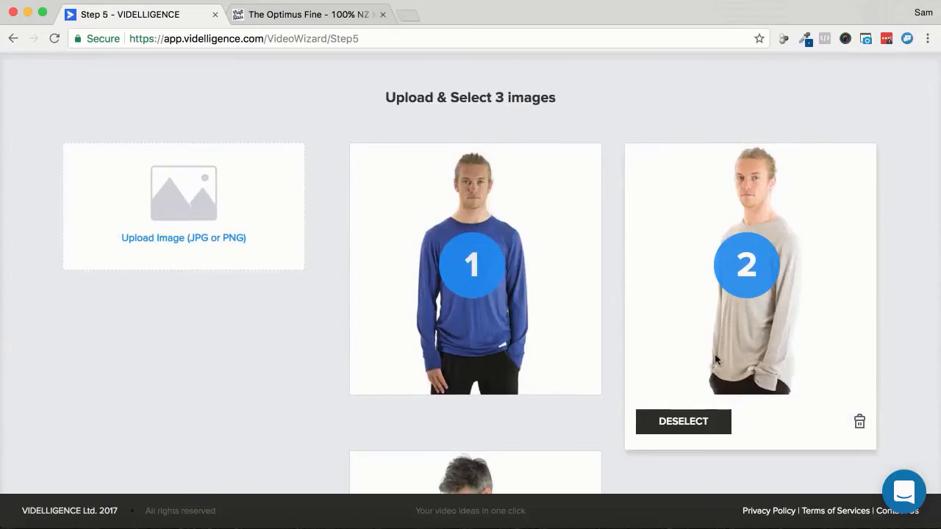
scroll(288, 316, "down", 1)
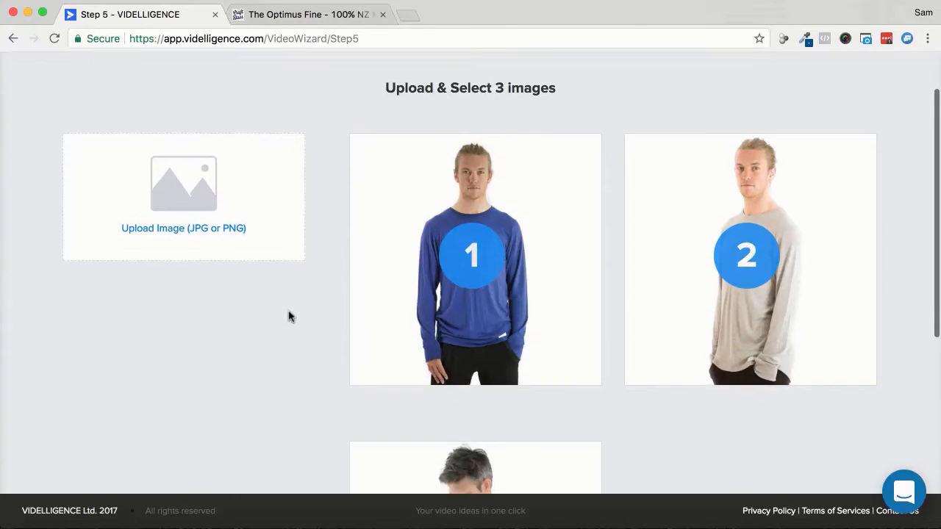
scroll(288, 316, "down", 5)
left_click(455, 448)
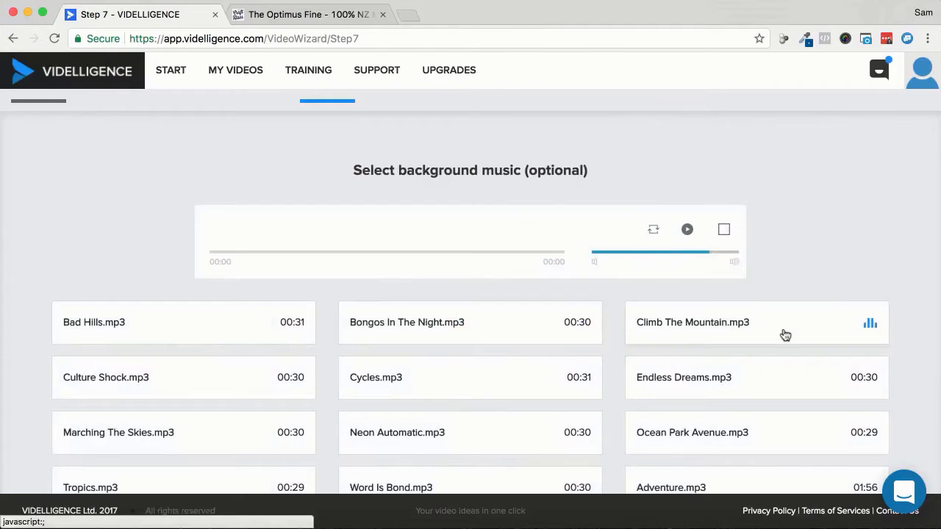
- Play a preview of the background track Climb The Mountain.mp3
scroll(826, 319, "down", 3)
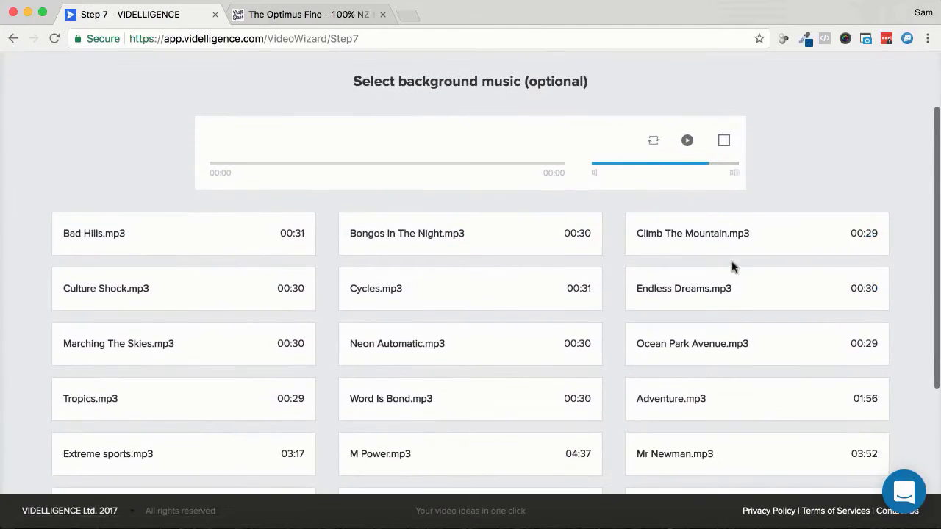
left_click(728, 241)
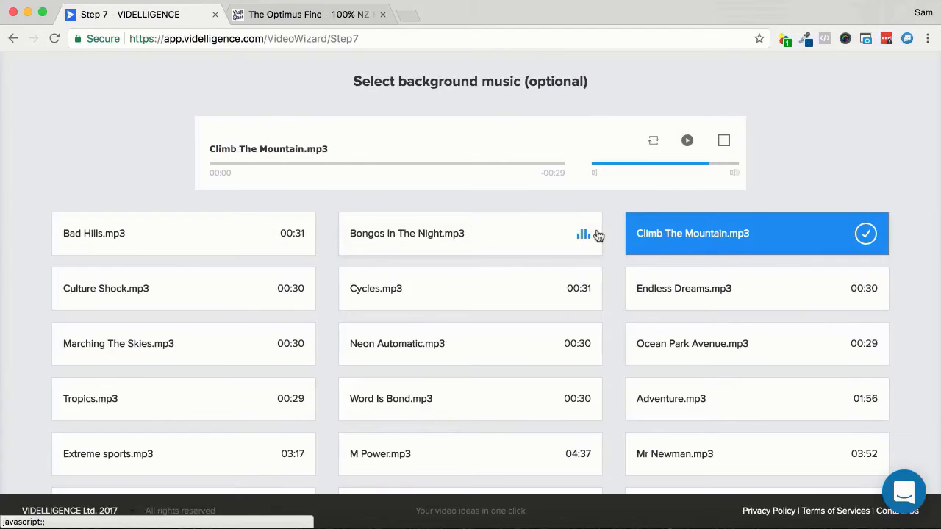
left_click(688, 141)
key("XF86AudioRaiseVolume")
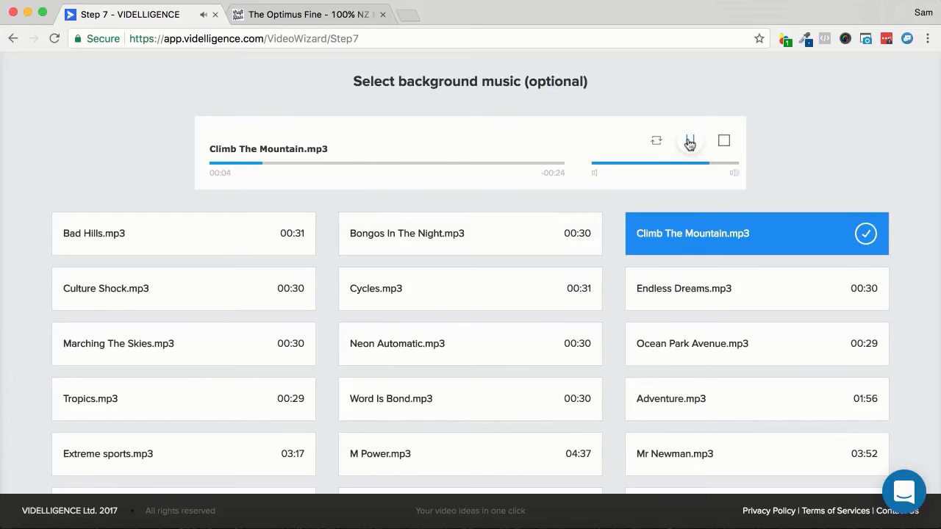
left_click(689, 141)
- Choose Cycles.mp3 as the background music, preview it, and continue to the video customization
left_click(417, 292)
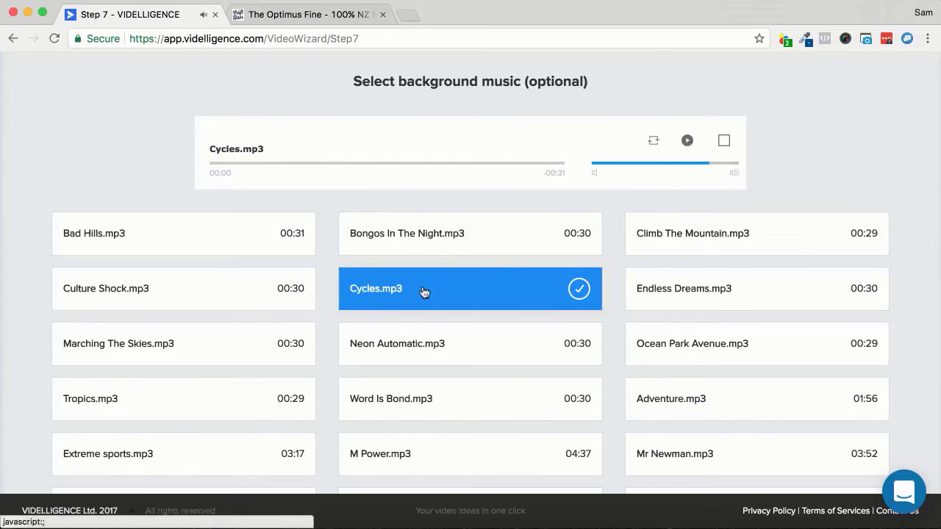
left_click(688, 142)
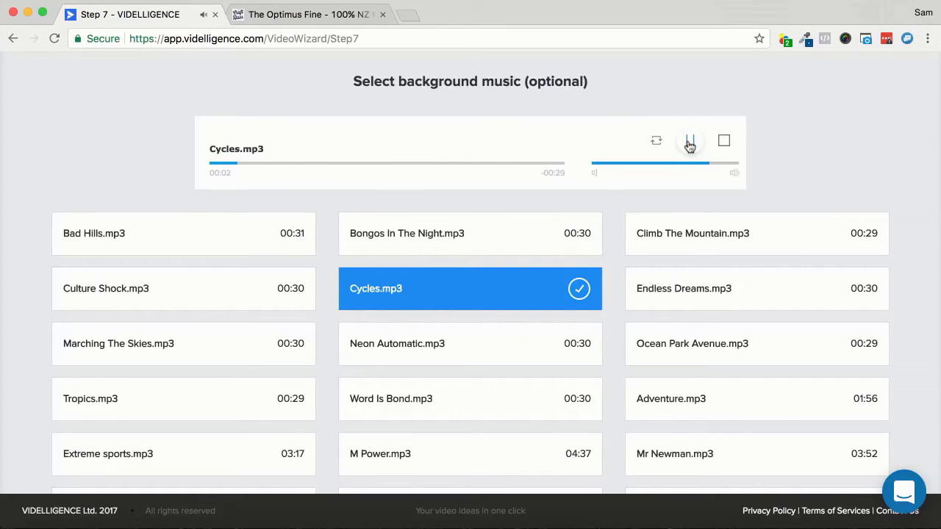
left_click(690, 142)
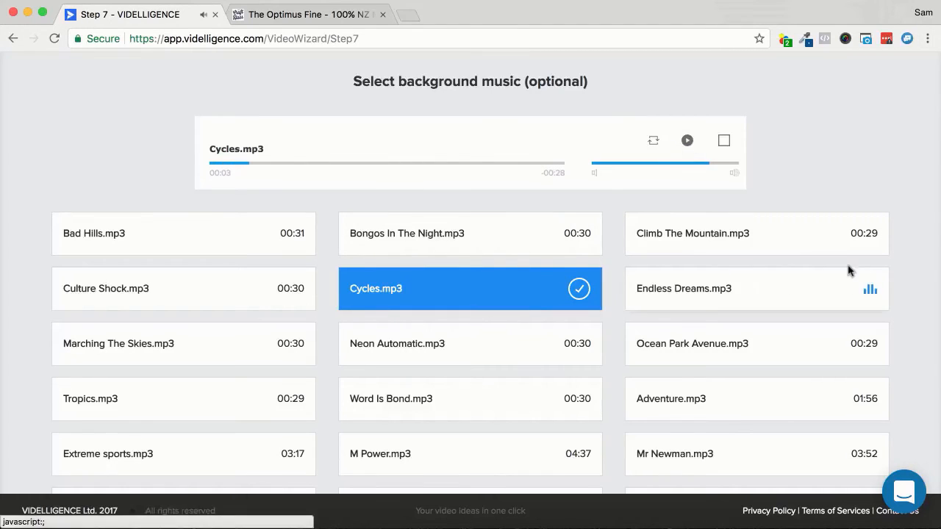
scroll(860, 268, "down", 3)
scroll(860, 268, "down", 1)
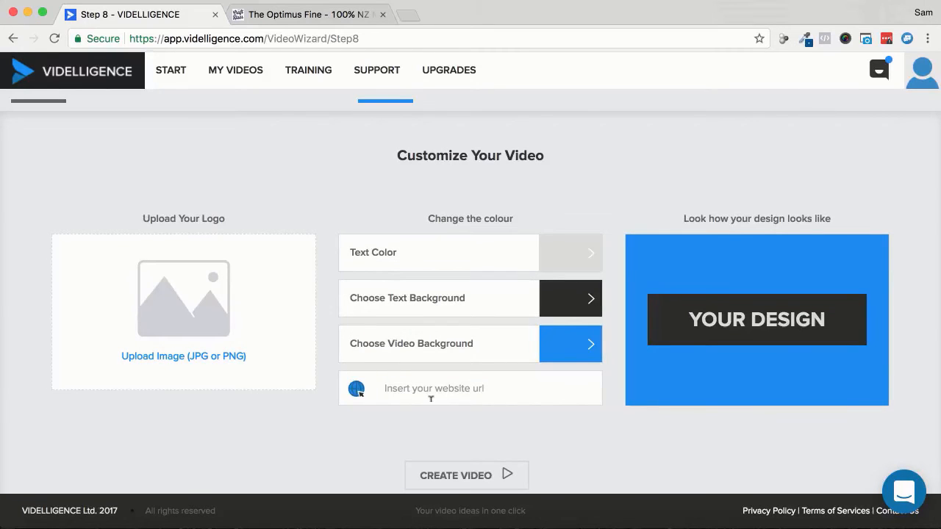
- Upload The Craft Haus logo image from the Desktop as the video's logo
left_click(187, 315)
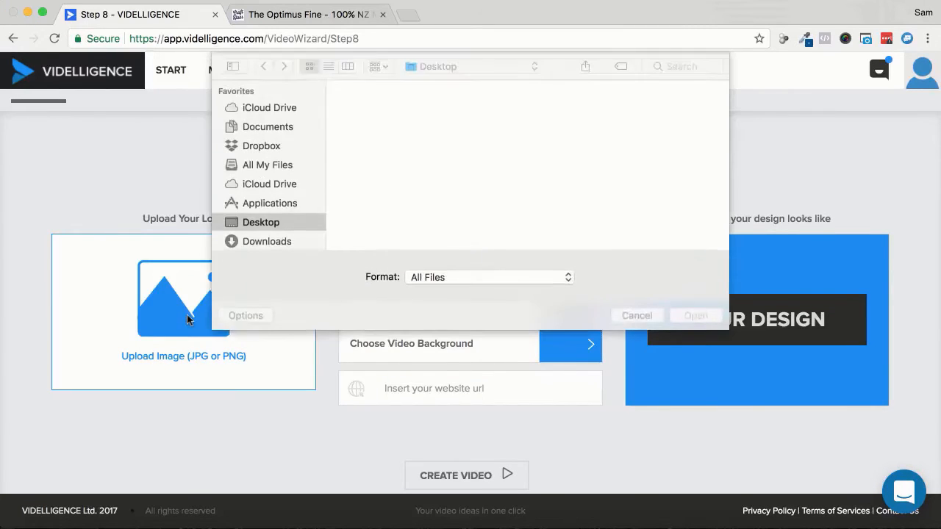
left_click(587, 111)
double_click(587, 112)
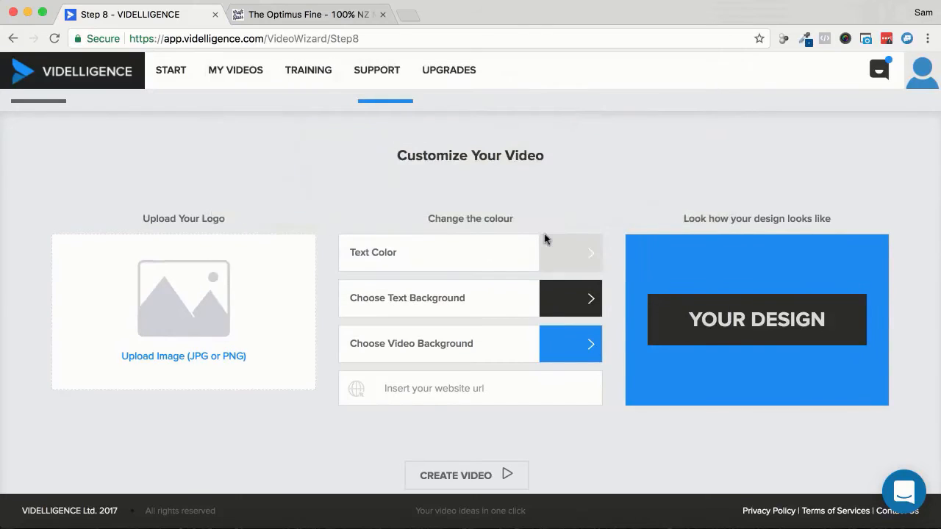
left_click(439, 385)
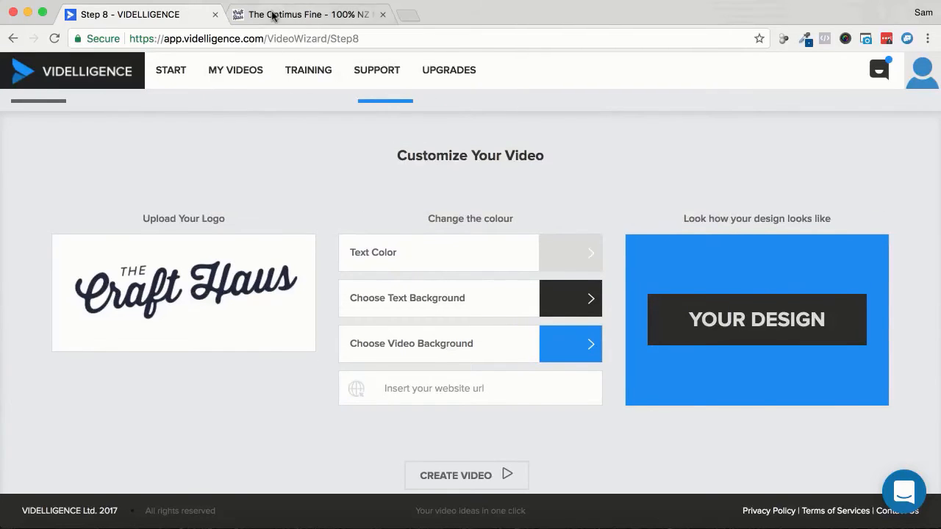
left_click(254, 14)
left_click(219, 37)
right_click(278, 34)
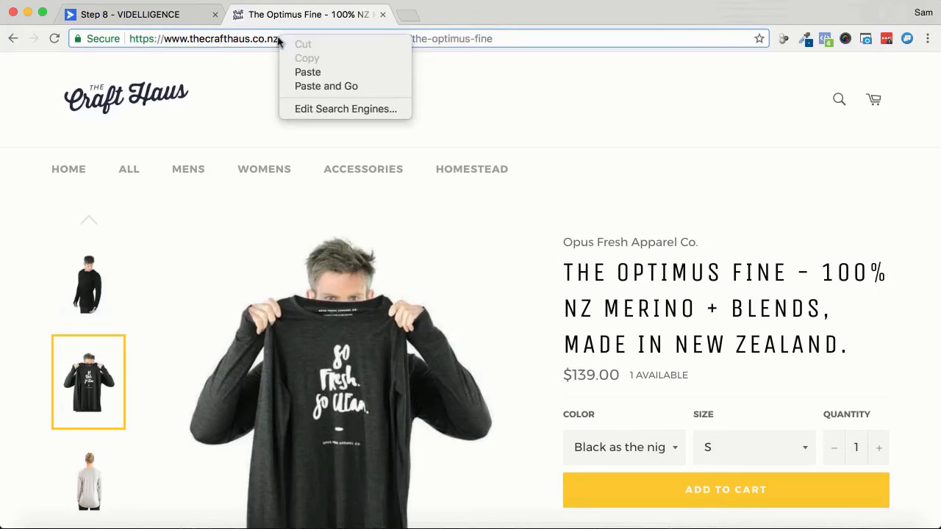
left_click(235, 37)
left_click_drag(164, 38, 275, 38)
key("super+c")
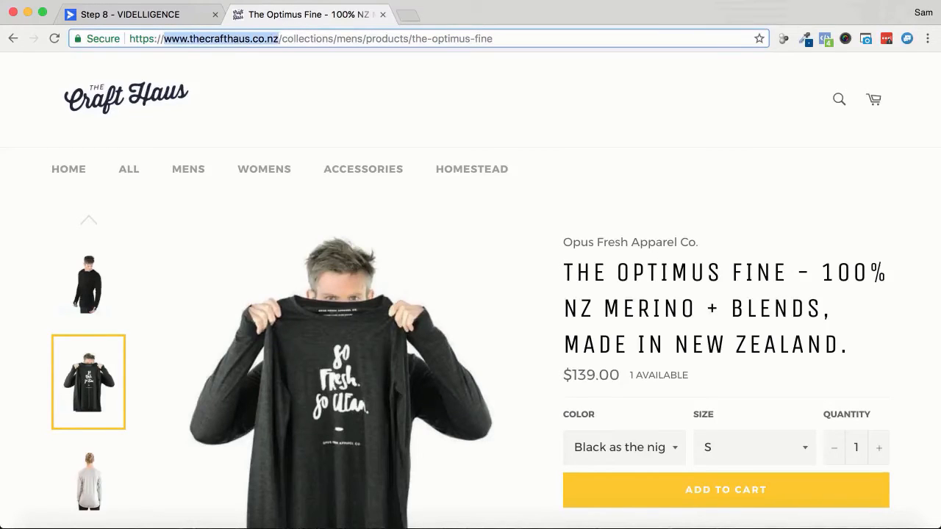
left_click(139, 15)
left_click(468, 388)
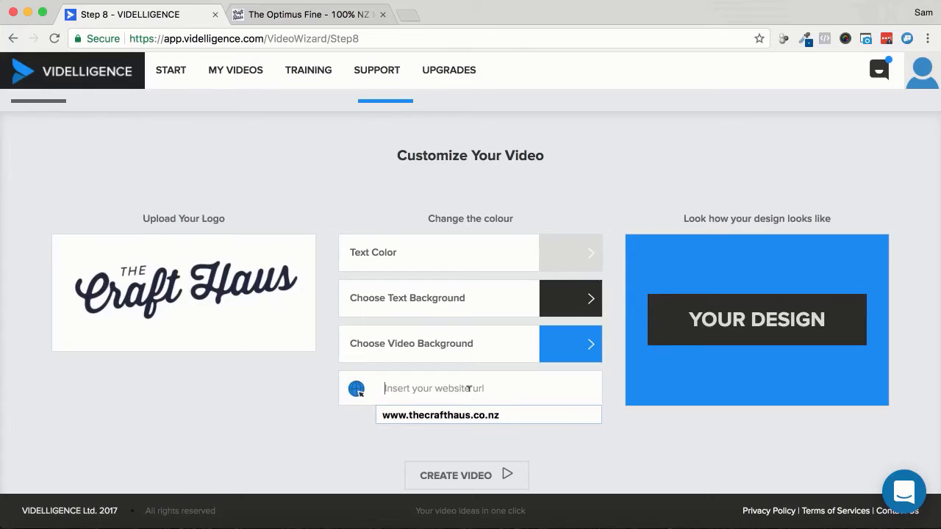
key("super+v")
left_click(267, 419)
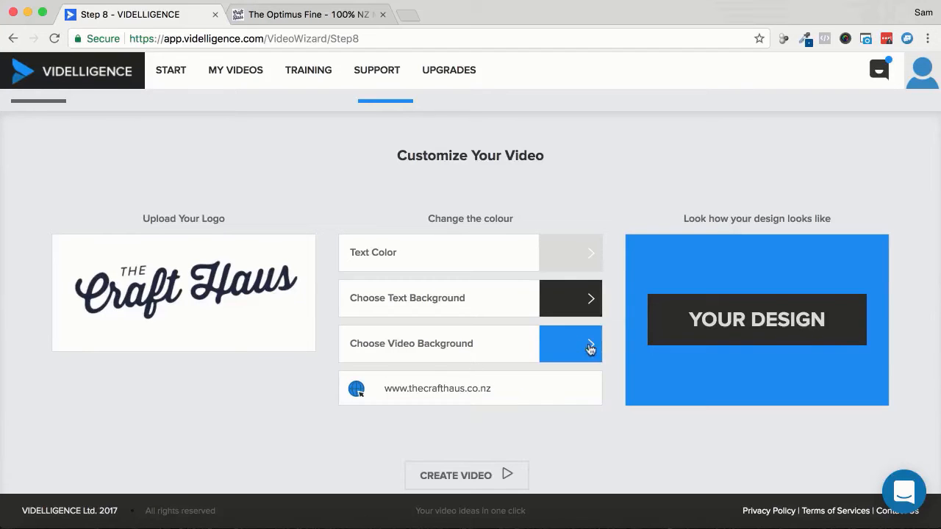
- Start creating the video with the current colours and enter a name for it
scroll(636, 405, "down", 2)
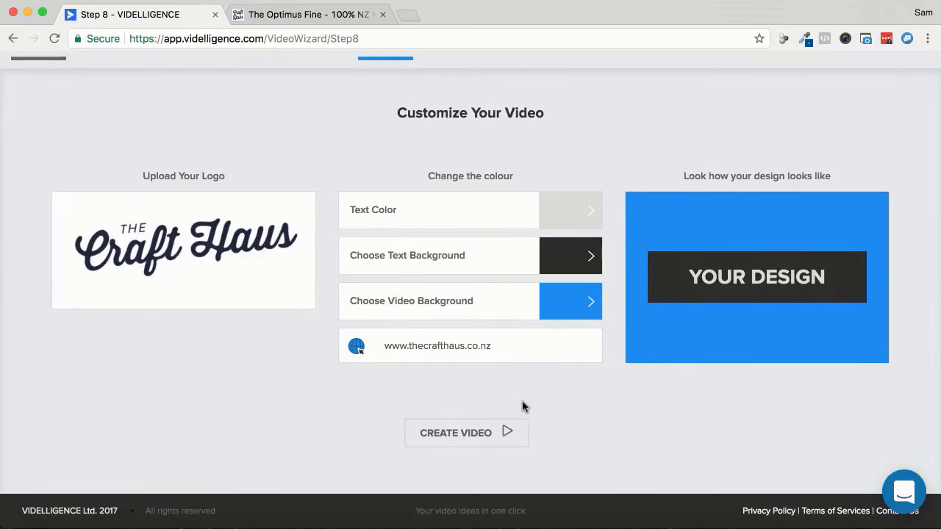
left_click(457, 435)
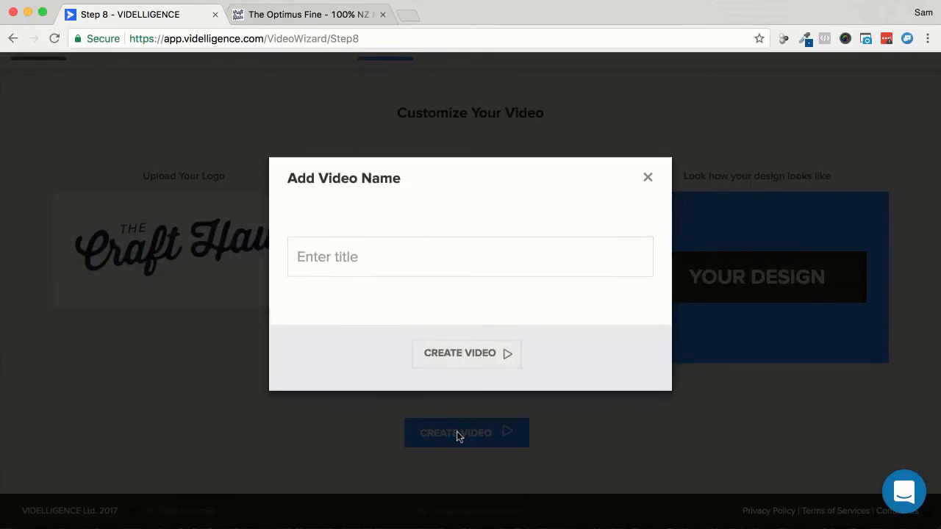
left_click(424, 254)
type("C")
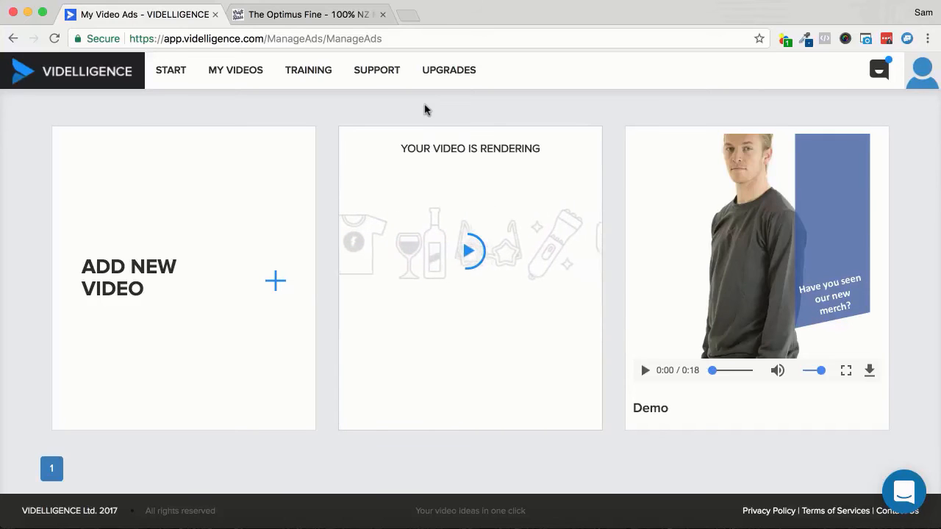
- Open fiverr.com in a new browser tab
left_click(408, 16)
type("fiverr")
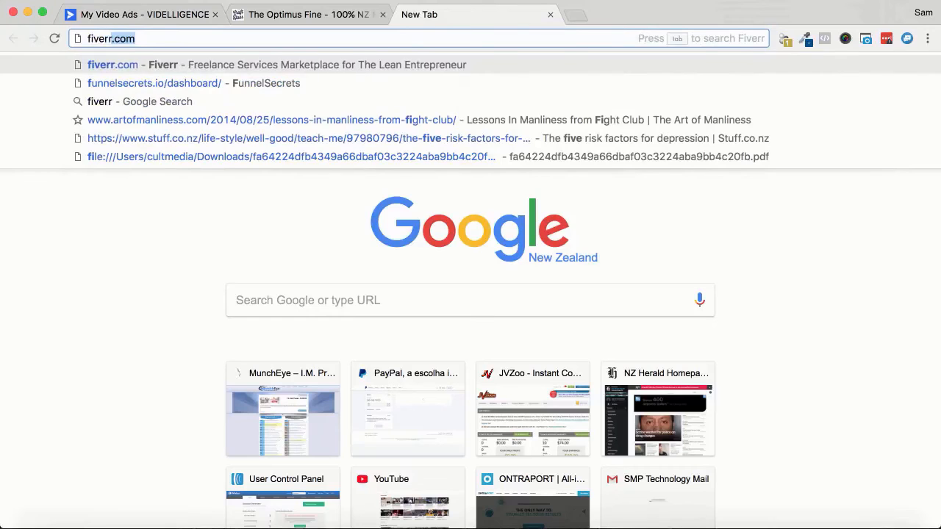
key("Return")
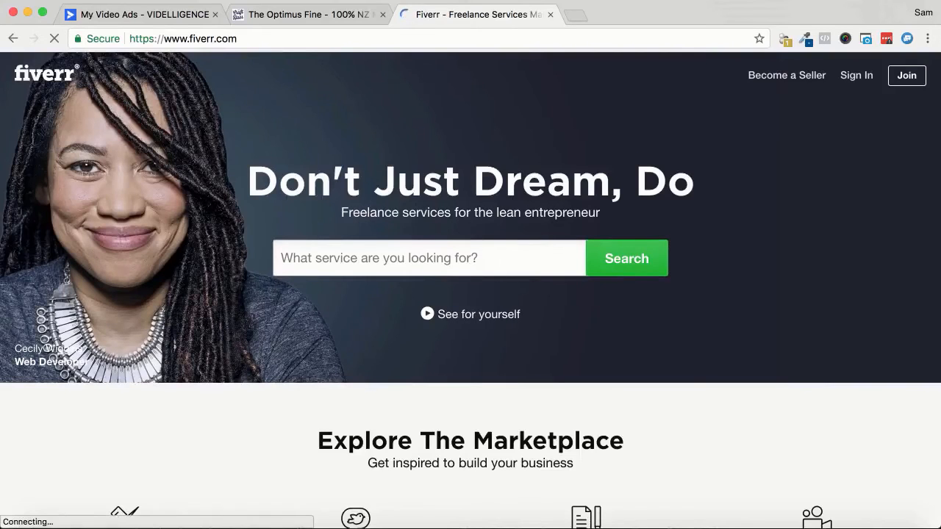
- Browse Fiverr's Video & Animation category and open the Promotional & Brand Videos listings
scroll(498, 329, "down", 5)
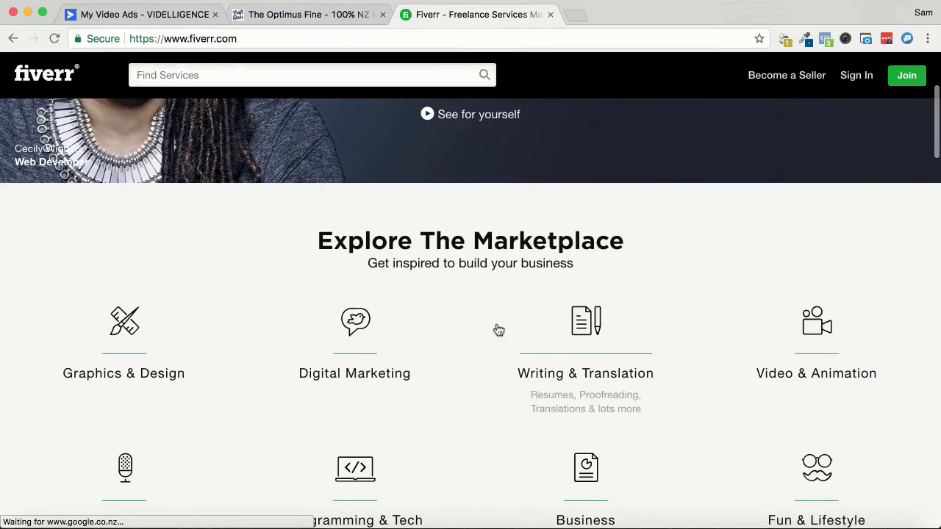
scroll(498, 328, "down", 3)
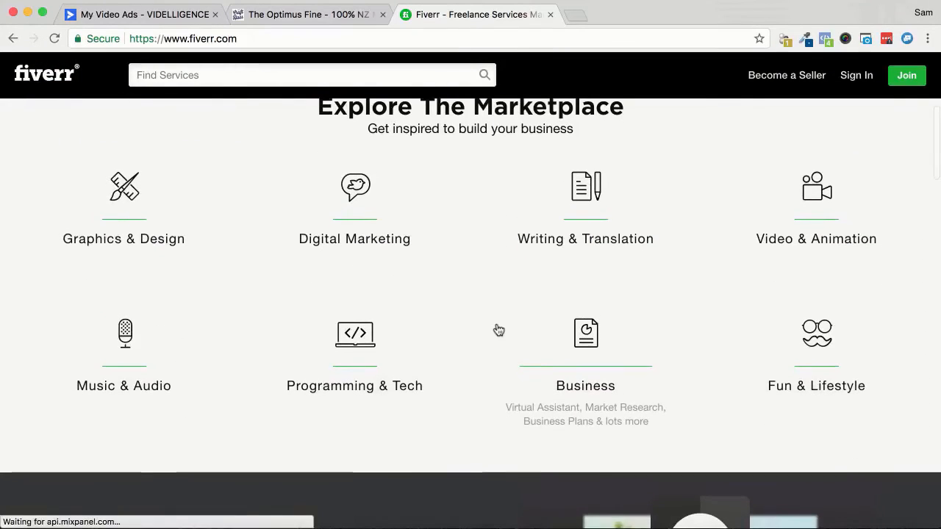
left_click(808, 202)
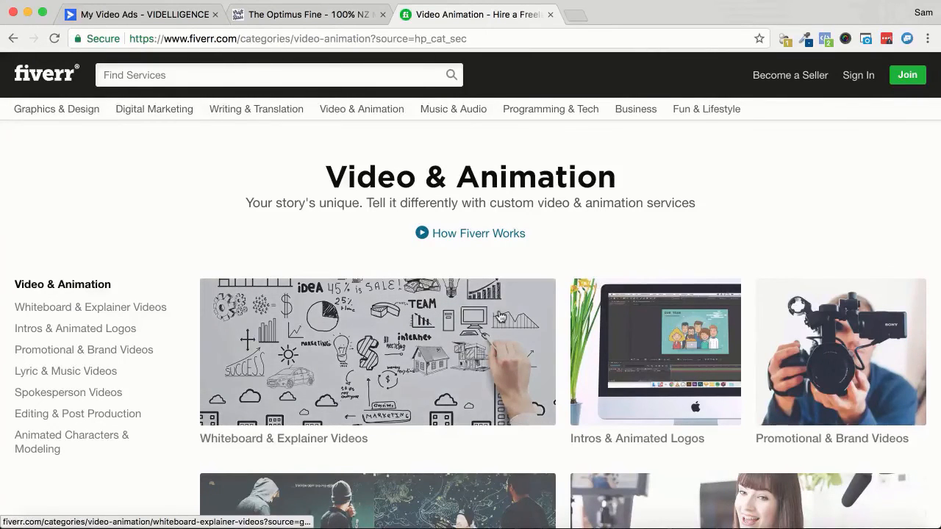
scroll(534, 301, "down", 3)
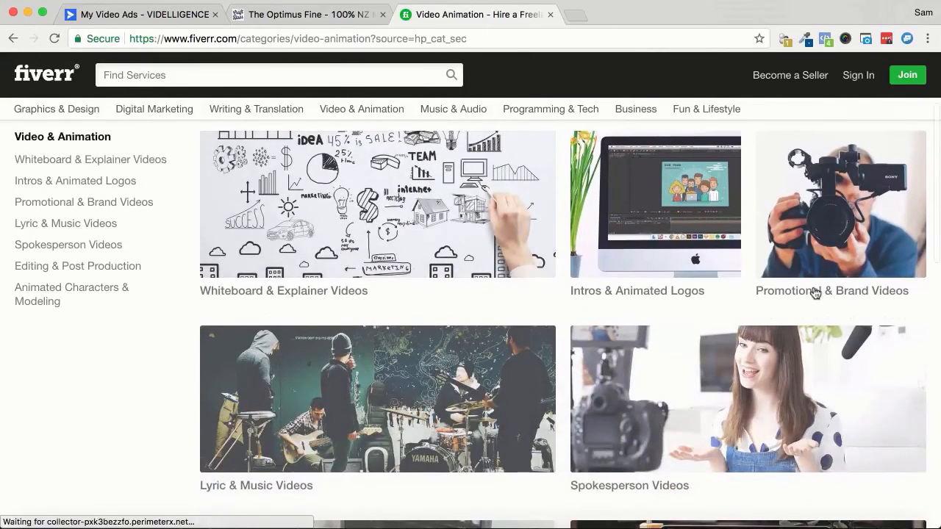
left_click(829, 263)
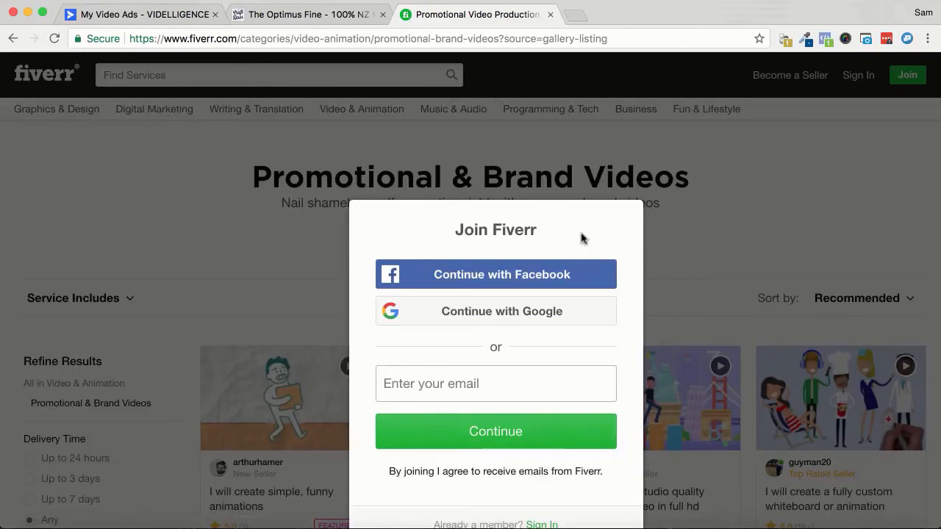
- Dismiss the Join Fiverr prompt and examine the starting prices of the Promotional & Brand Videos listings
left_click(695, 321)
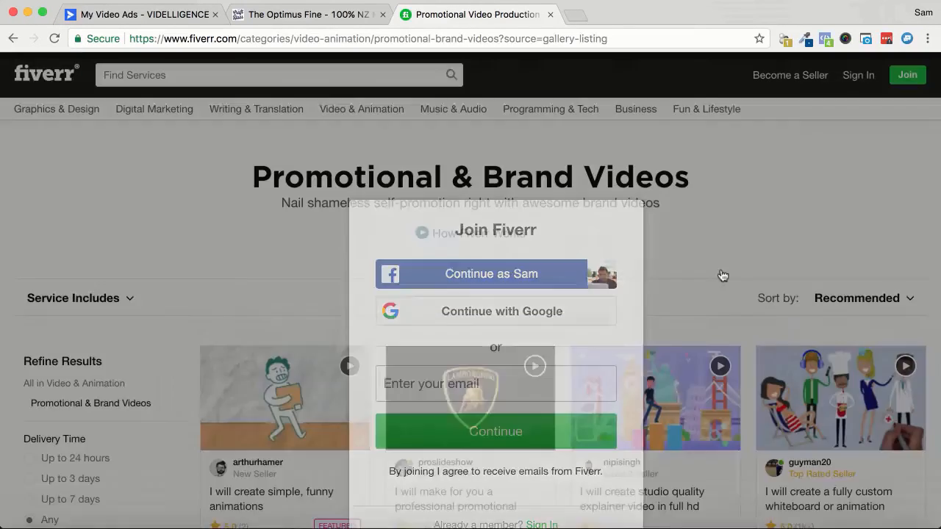
scroll(725, 249, "down", 3)
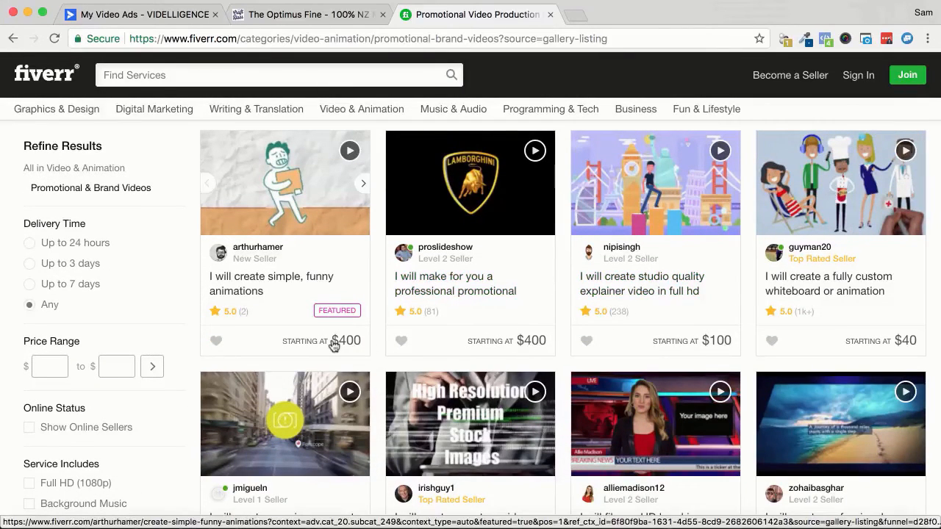
scroll(703, 338, "down", 1)
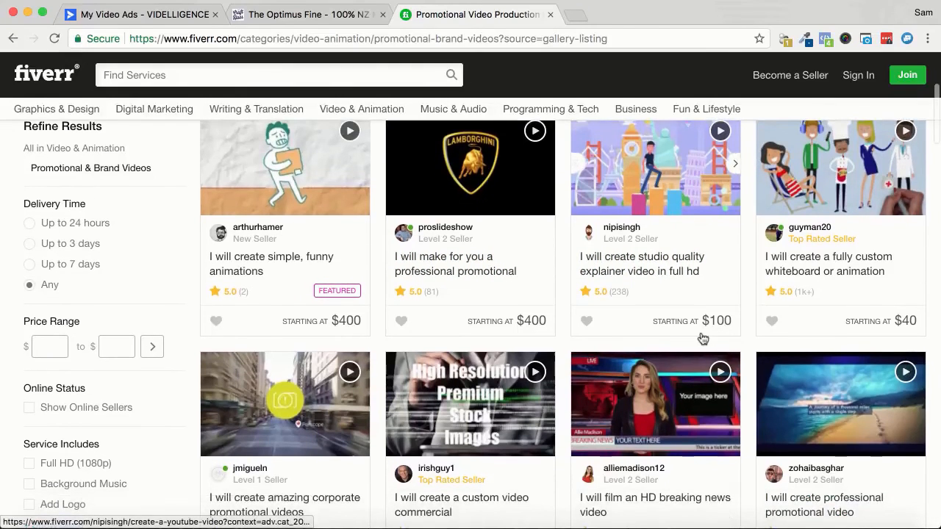
scroll(703, 338, "down", 3)
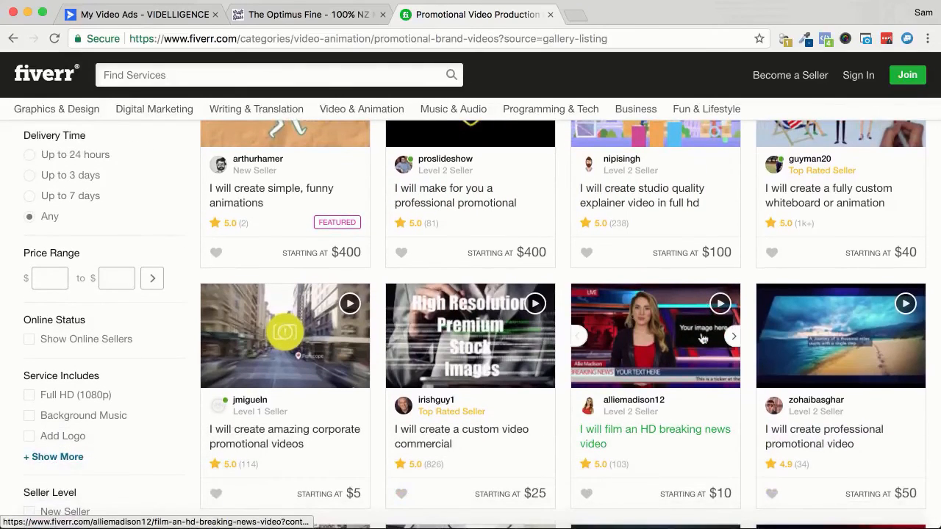
- Check the video's rendering status in Videlligence and examine further Fiverr promotional video listings for comparison
left_click(177, 15)
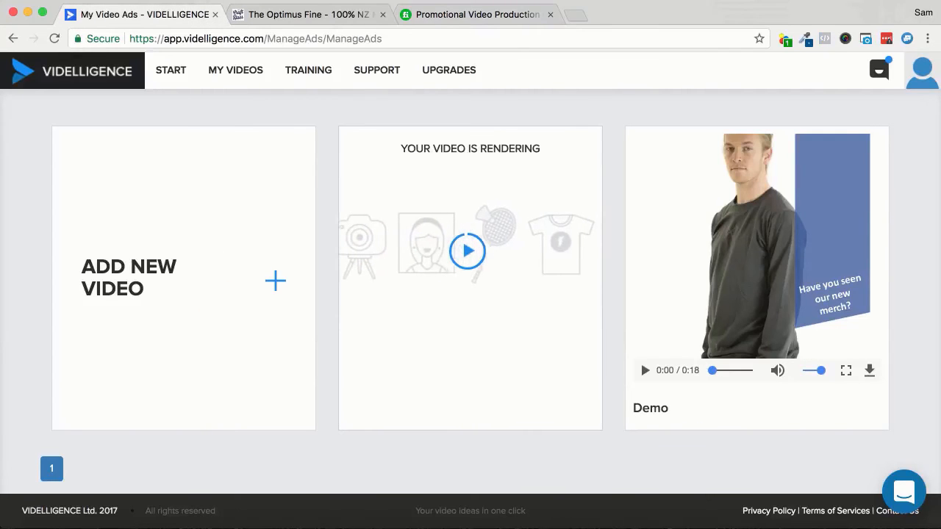
left_click(463, 14)
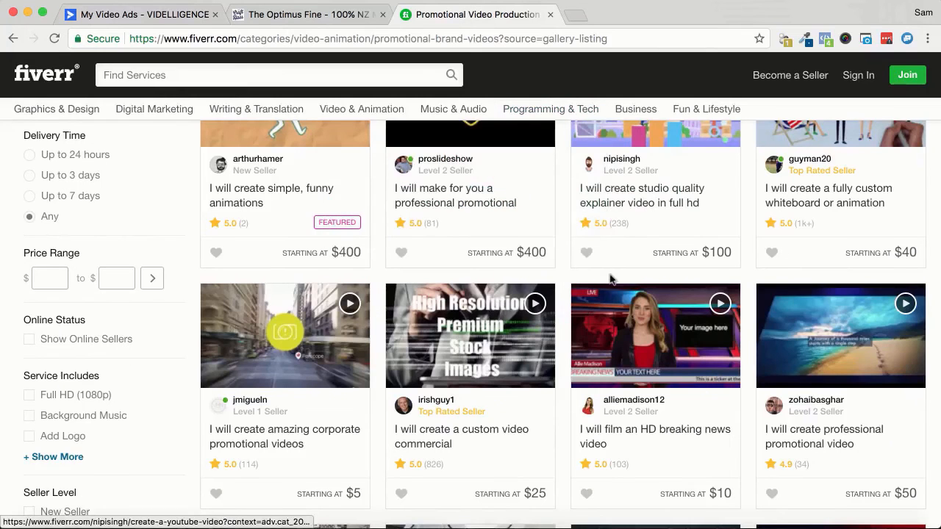
scroll(609, 278, "down", 3)
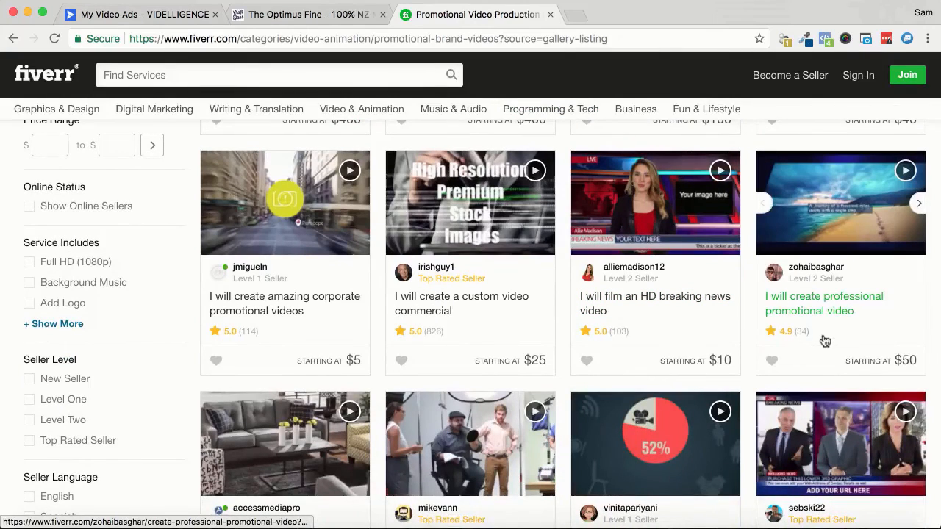
scroll(419, 346, "down", 3)
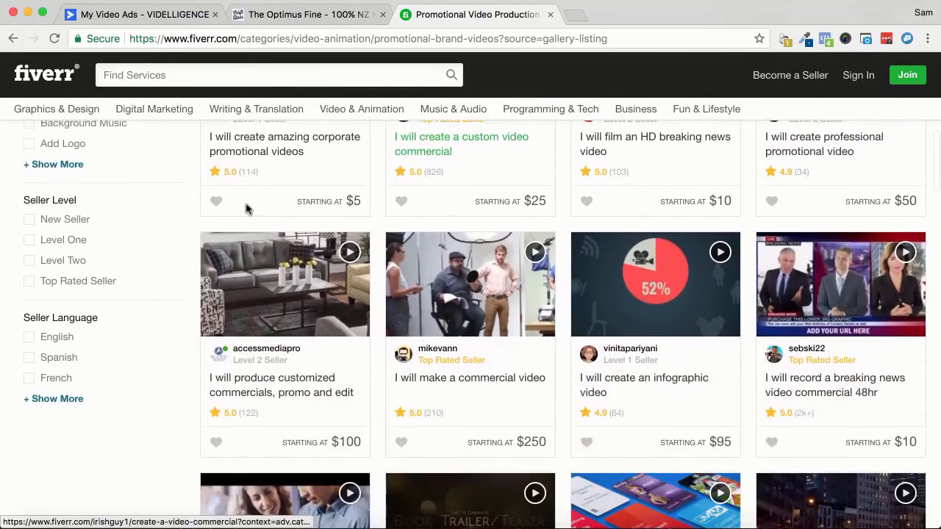
left_click(130, 15)
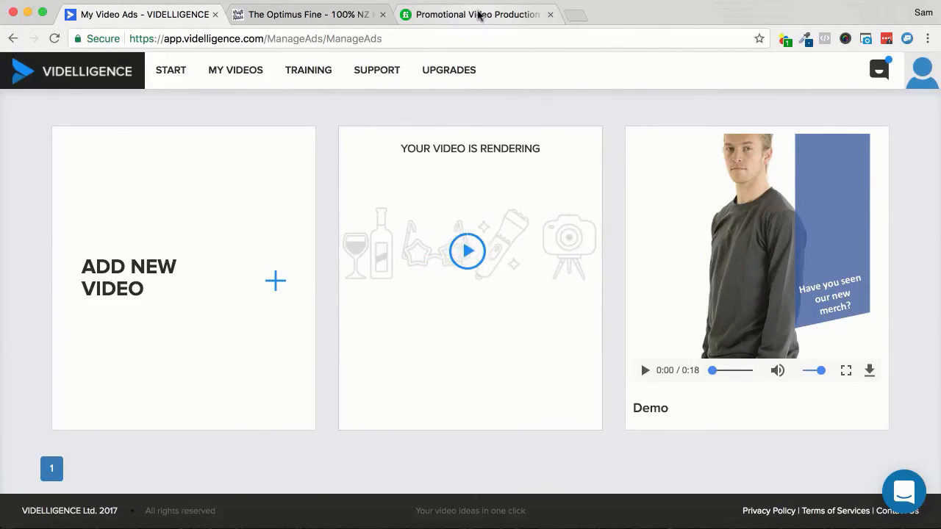
- Open the clipman.com homepage in a new browser tab
left_click(478, 15)
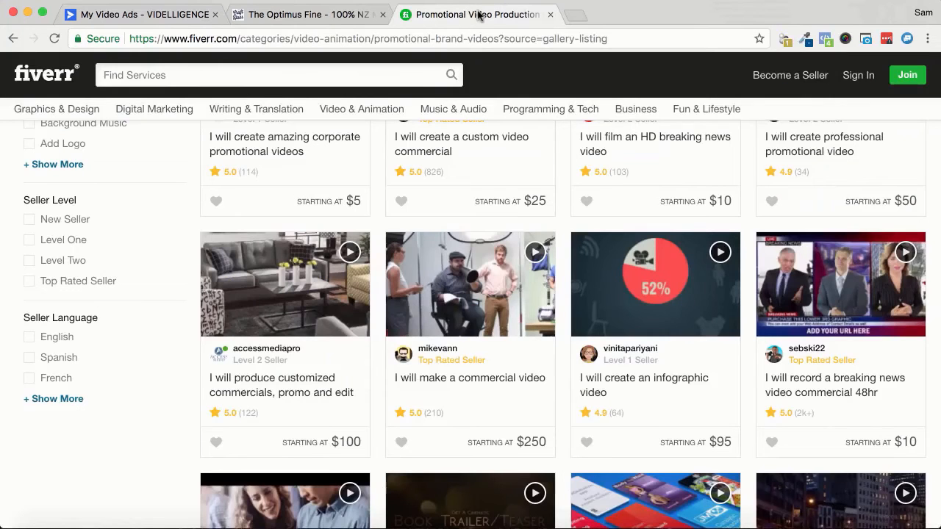
left_click(576, 16)
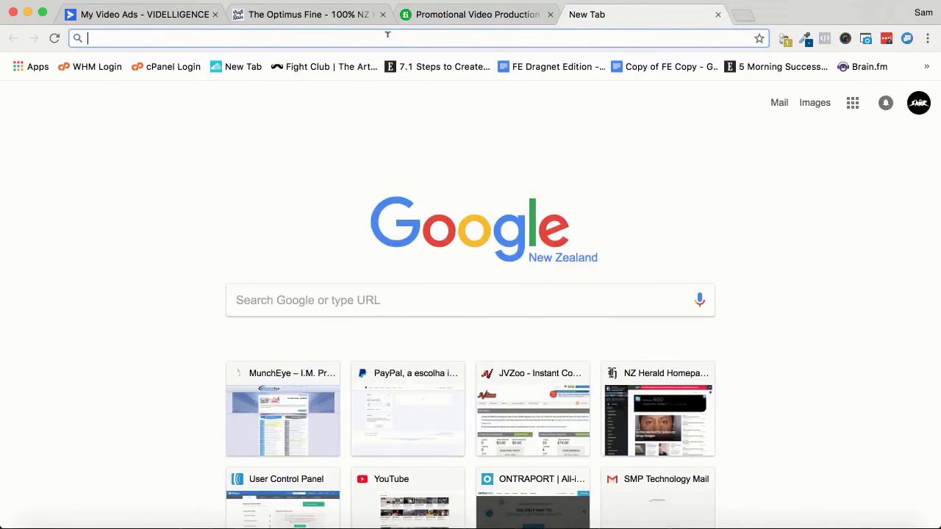
type("clip")
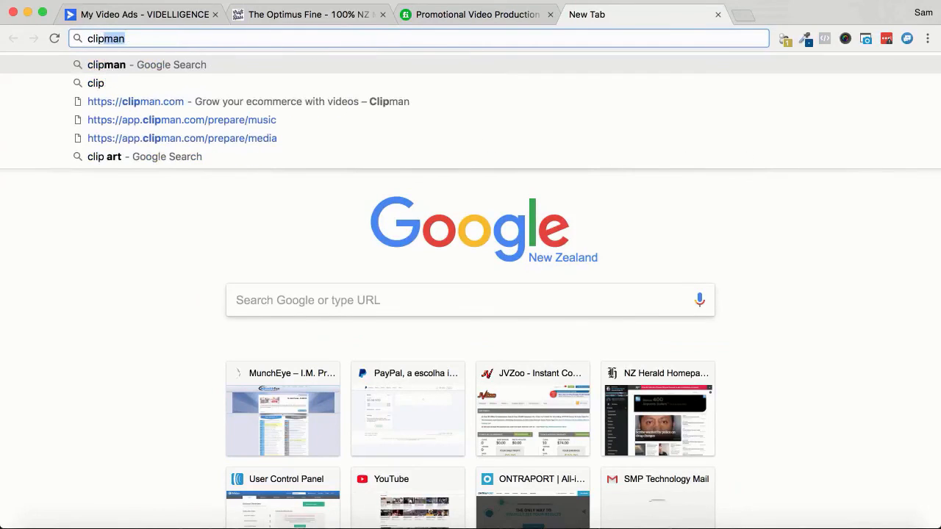
left_click(268, 108)
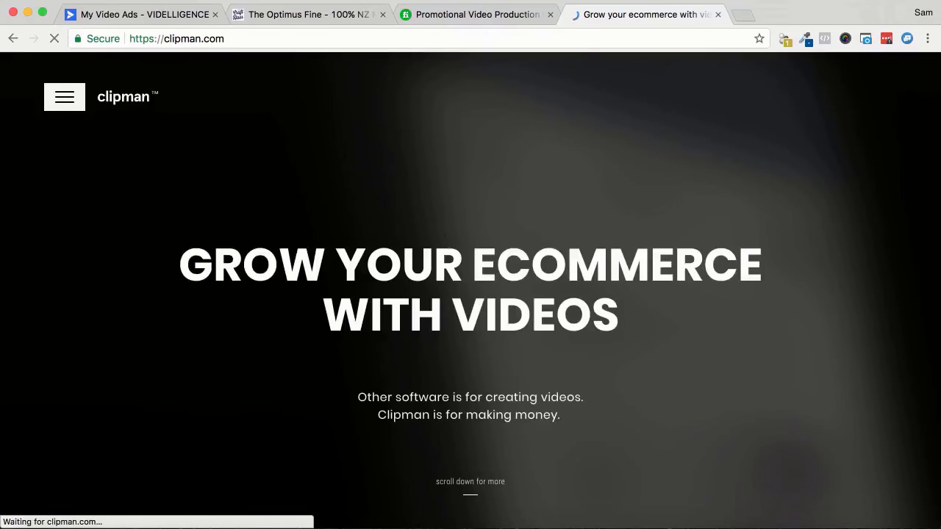
- Examine Clipman's package pricing and return to the video list in Videlligence
scroll(895, 197, "down", 20)
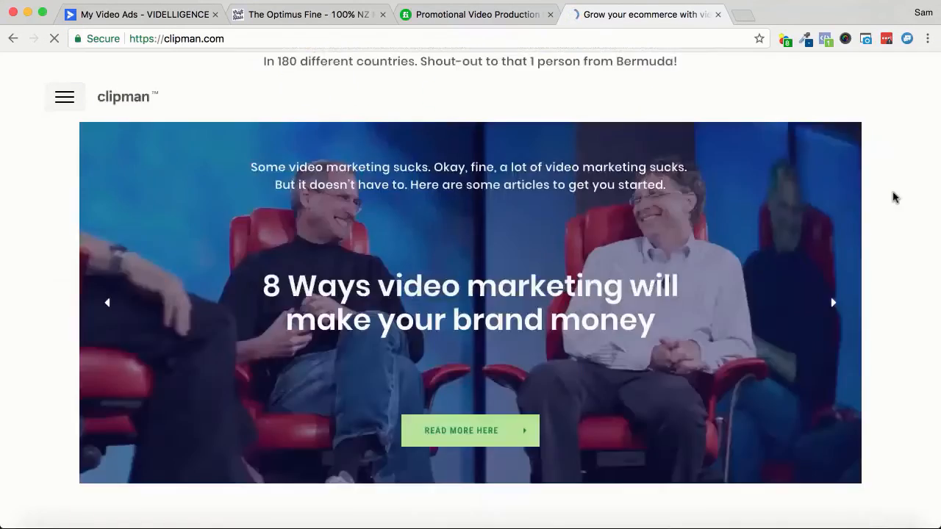
scroll(894, 197, "down", 10)
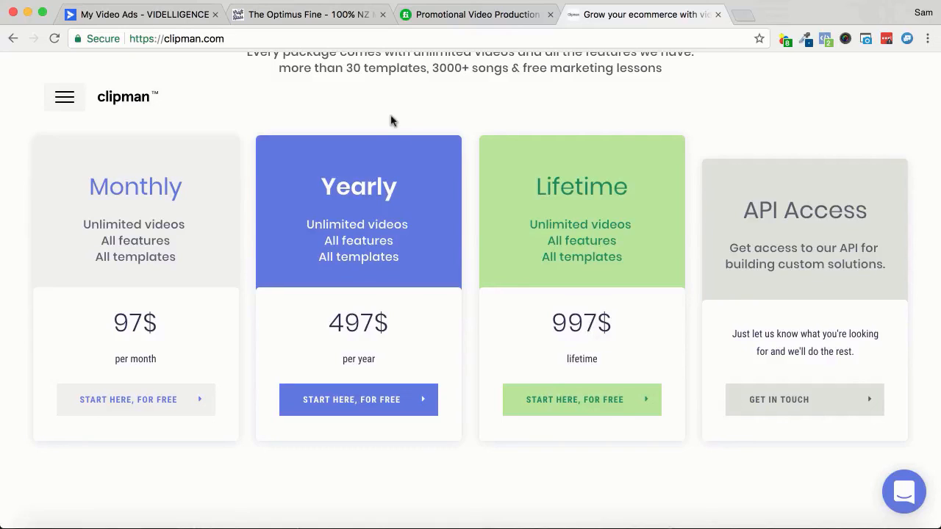
left_click(192, 15)
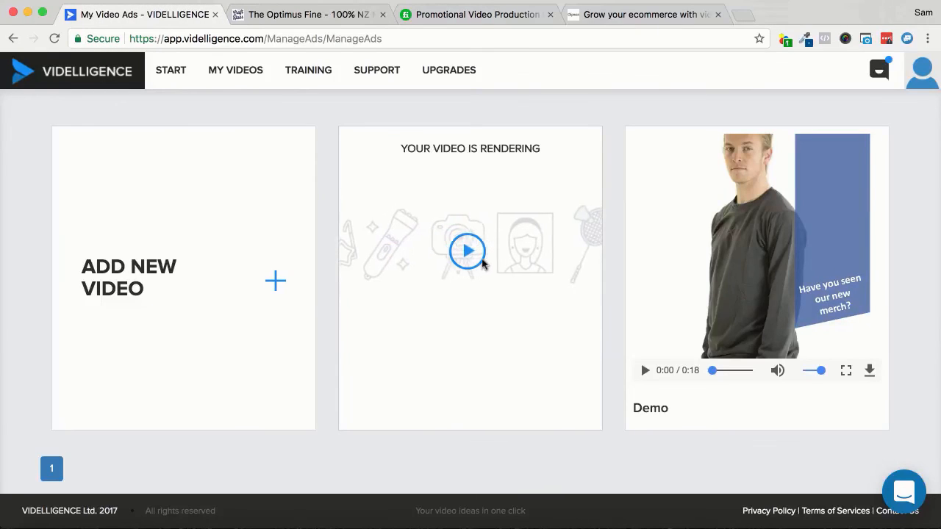